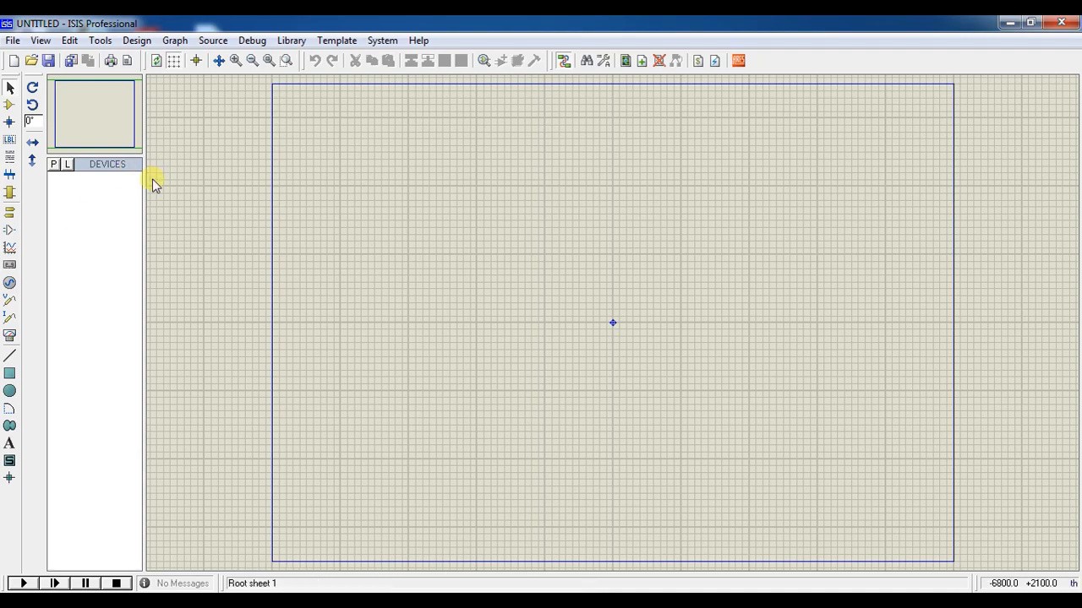
# Pick the Arduino Uno R3 from the device library and place it in the lower-left area of the sheet
pyautogui.click(54, 164)
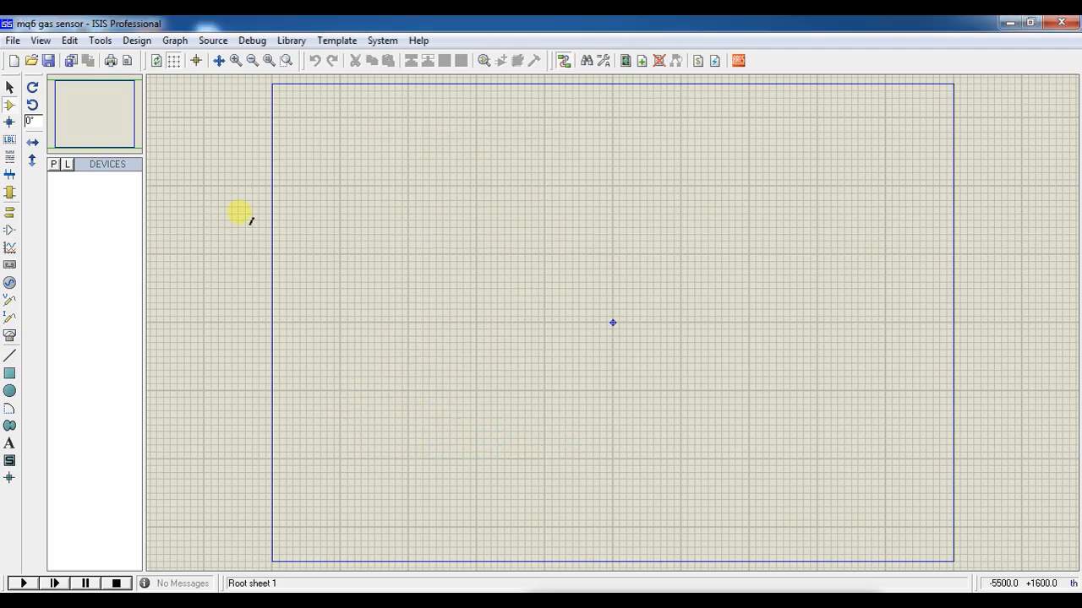
pyautogui.click(53, 164)
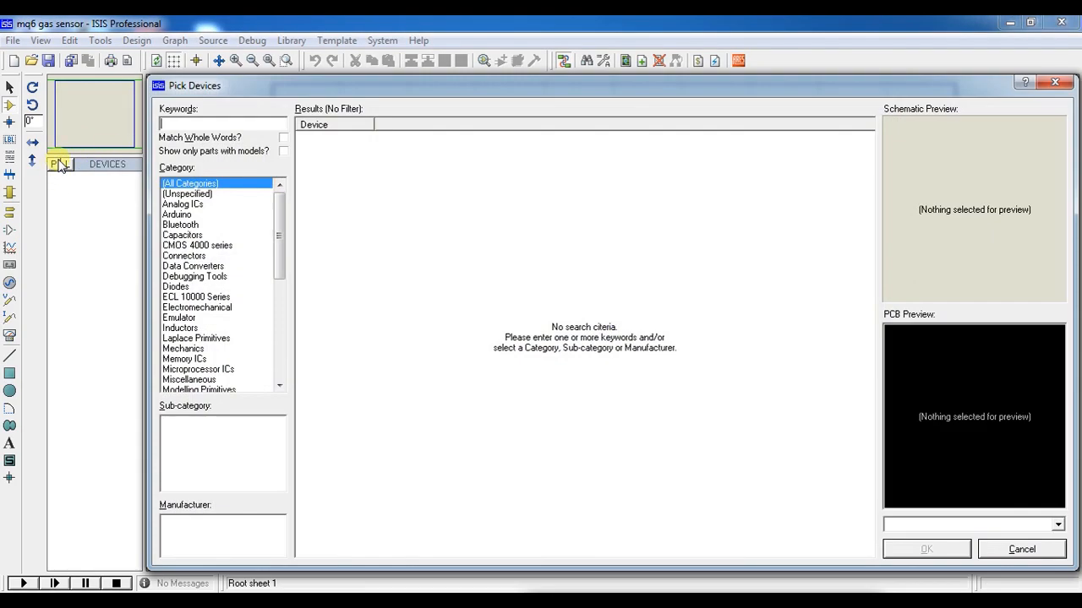
pyautogui.write('arduino uno')
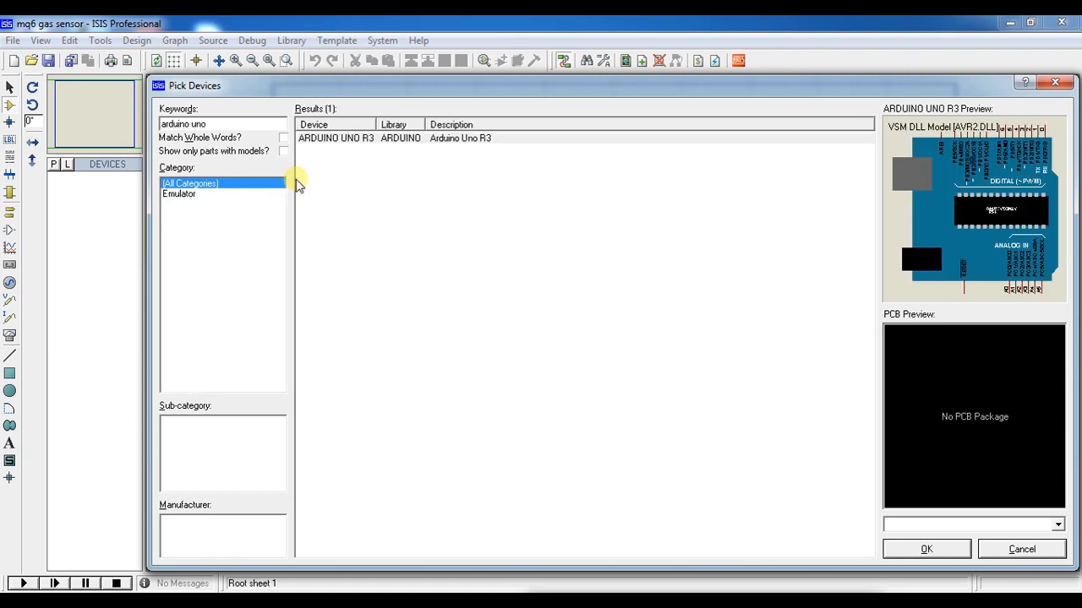
pyautogui.click(378, 142)
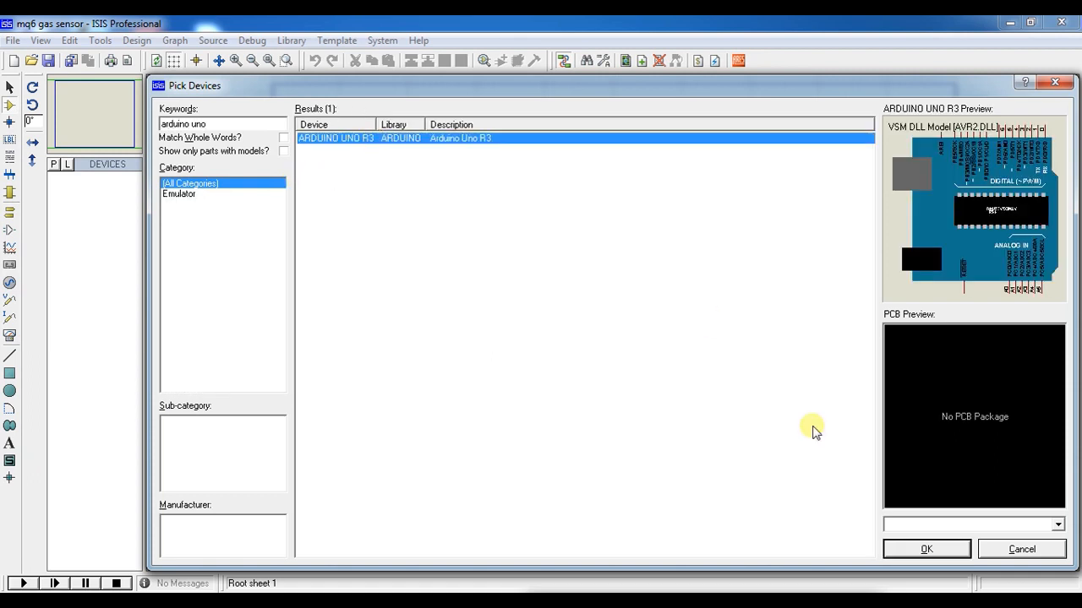
pyautogui.click(928, 550)
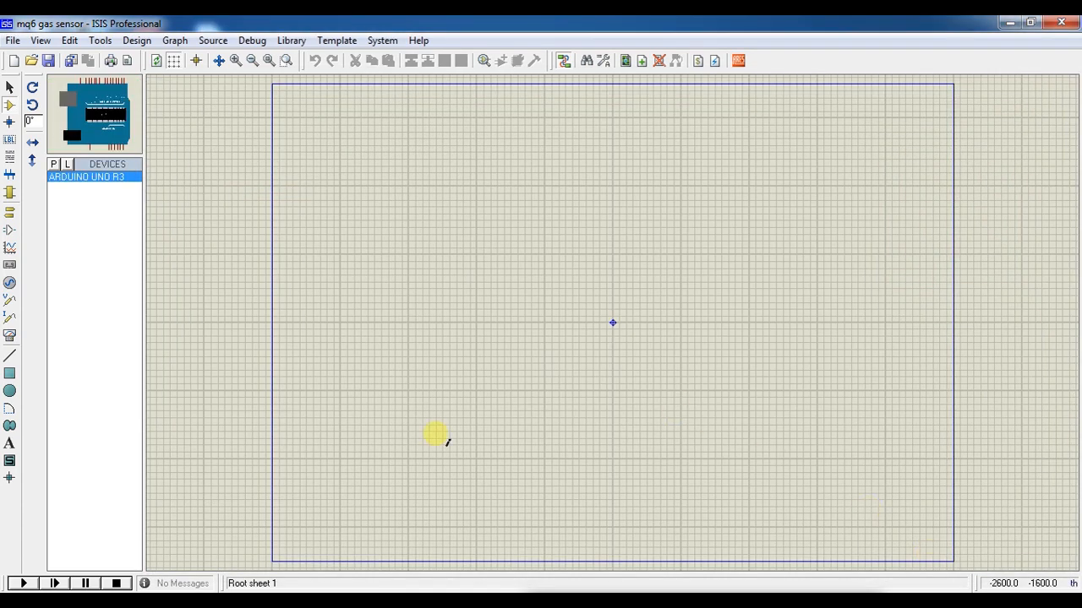
pyautogui.click(411, 425)
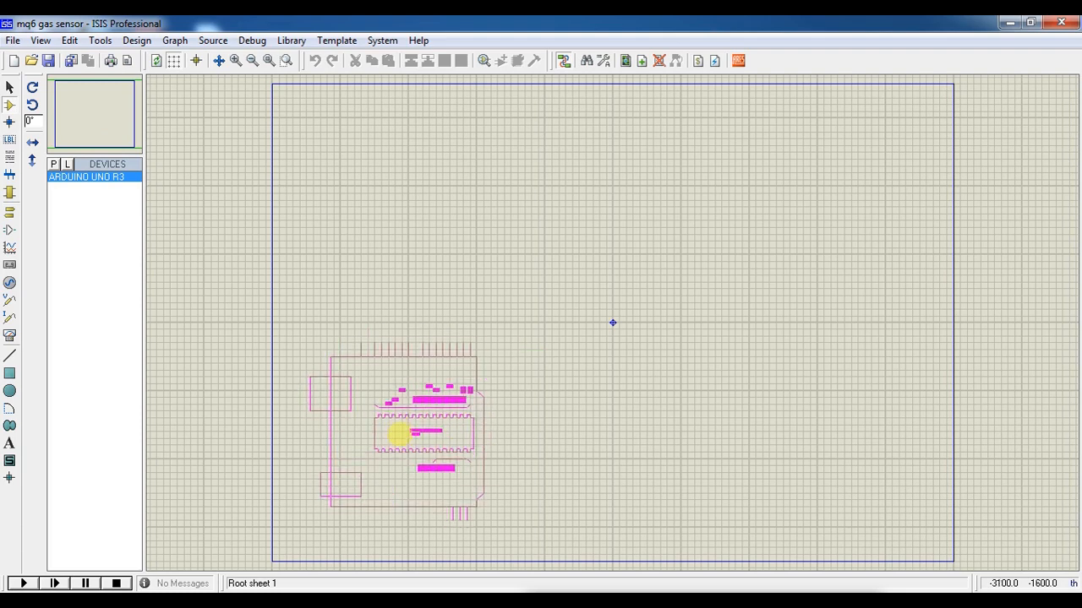
pyautogui.click(399, 434)
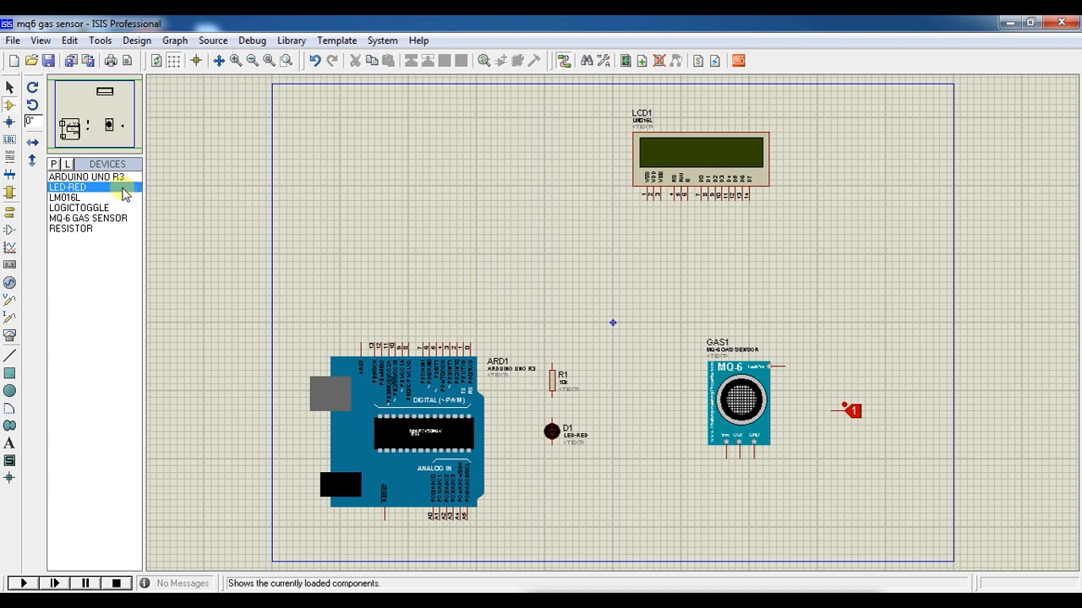
# Place three ground terminals: left of the LCD, below the right side of the gas sensor, and below the LED
pyautogui.click(10, 214)
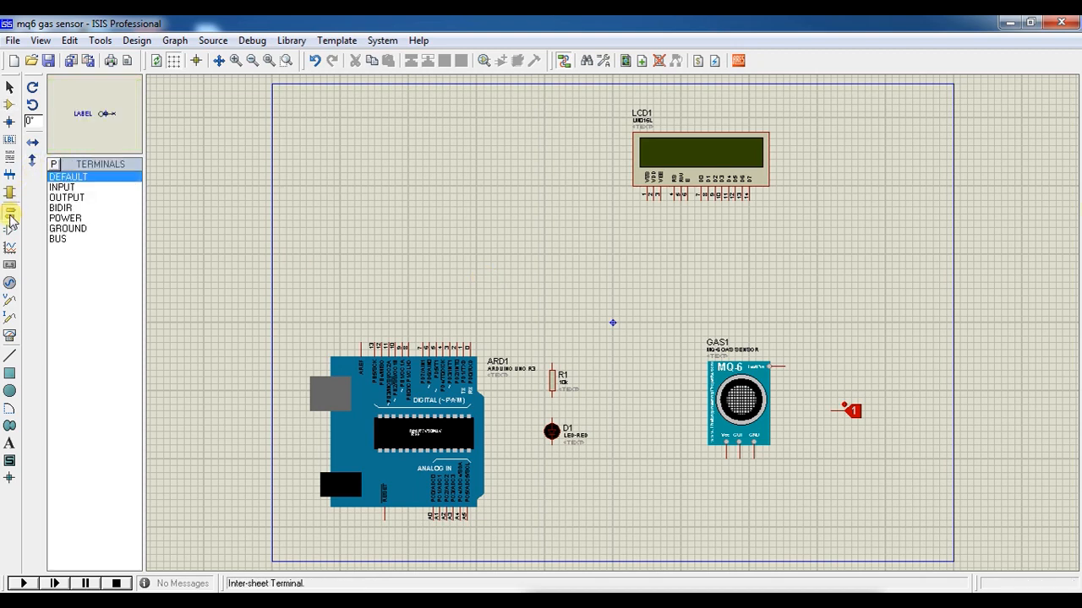
pyautogui.click(73, 228)
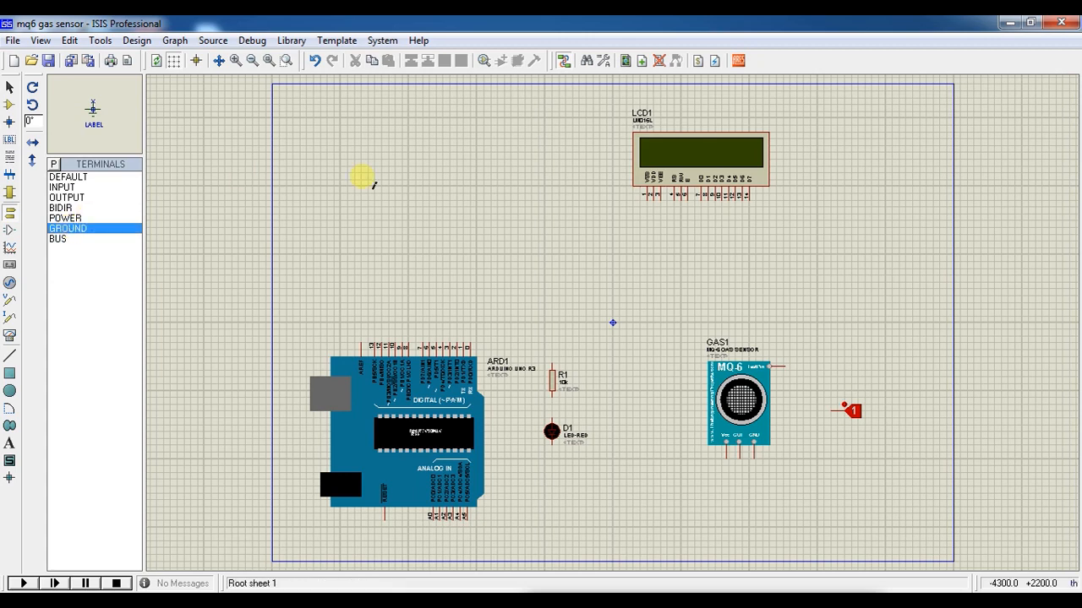
pyautogui.click(476, 159)
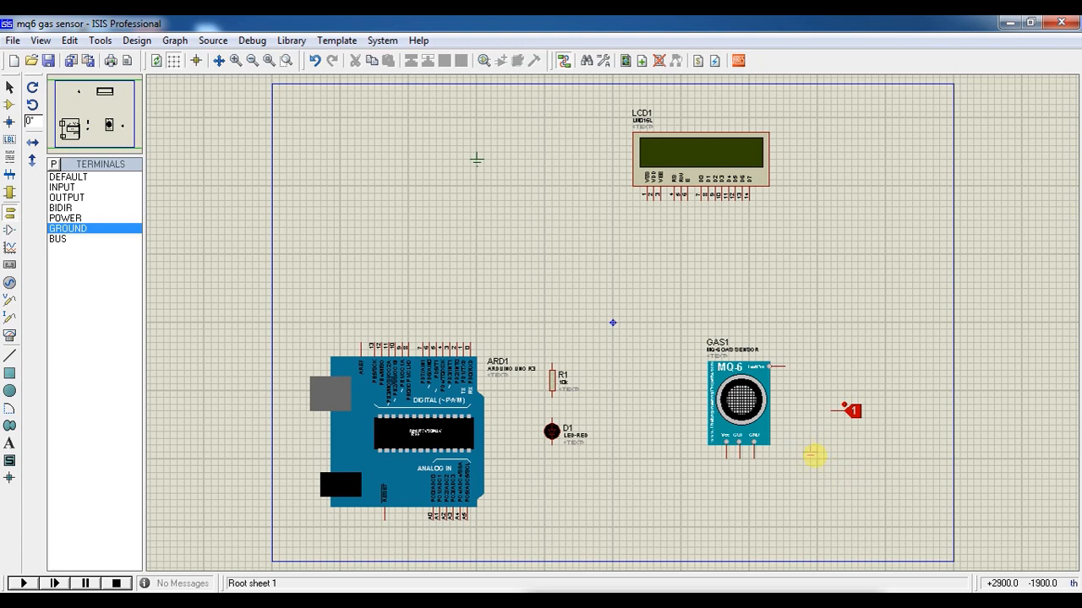
pyautogui.click(816, 471)
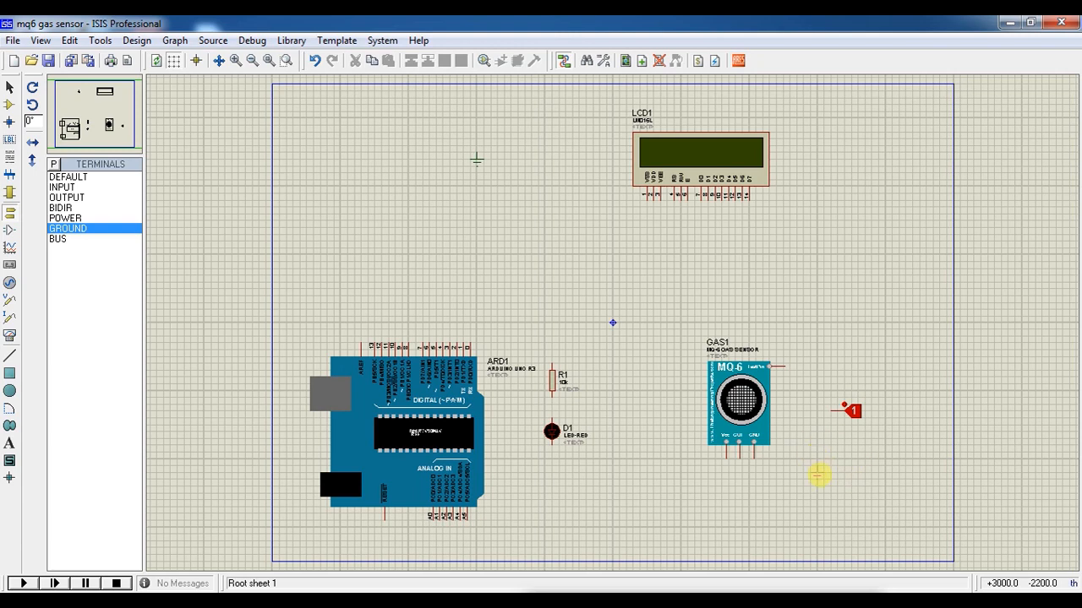
pyautogui.click(550, 496)
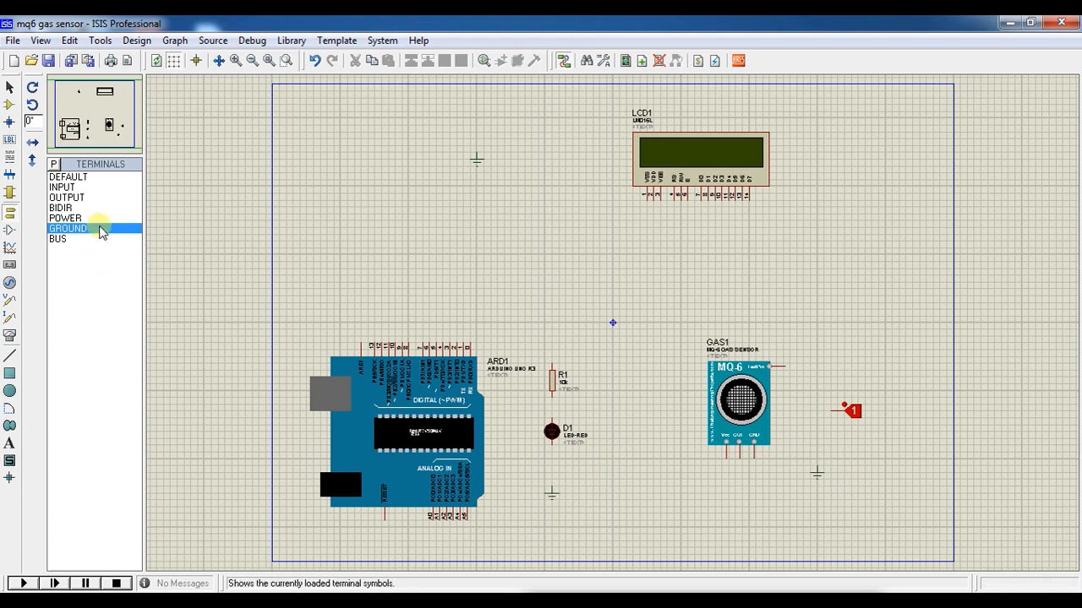
# Place two power terminals, one beside the LCD's upper-left corner and one left of the MQ-6 gas sensor
pyautogui.click(75, 218)
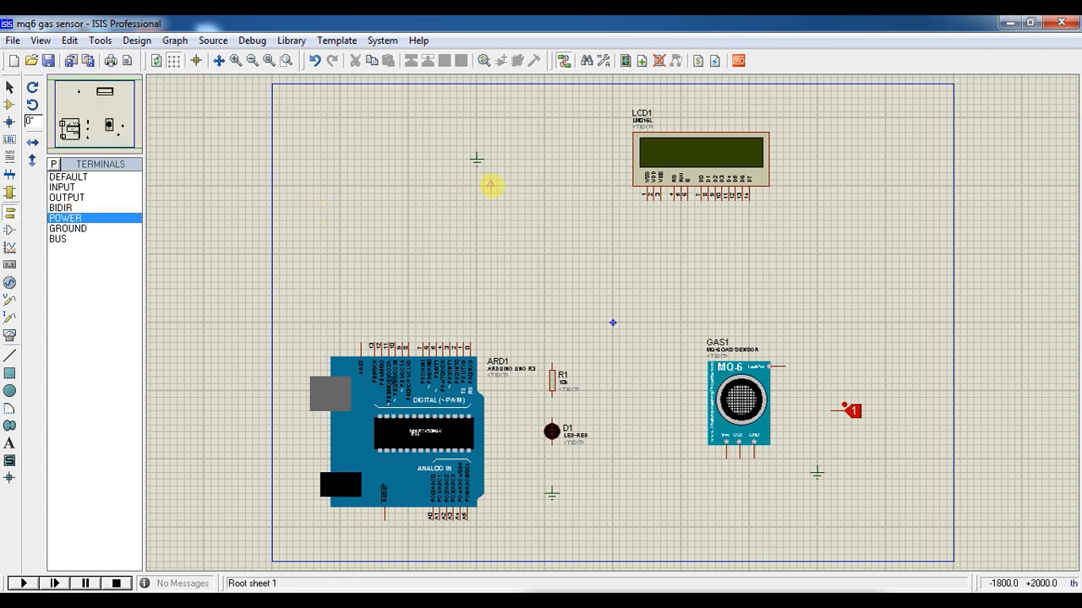
pyautogui.click(593, 144)
pyautogui.click(680, 418)
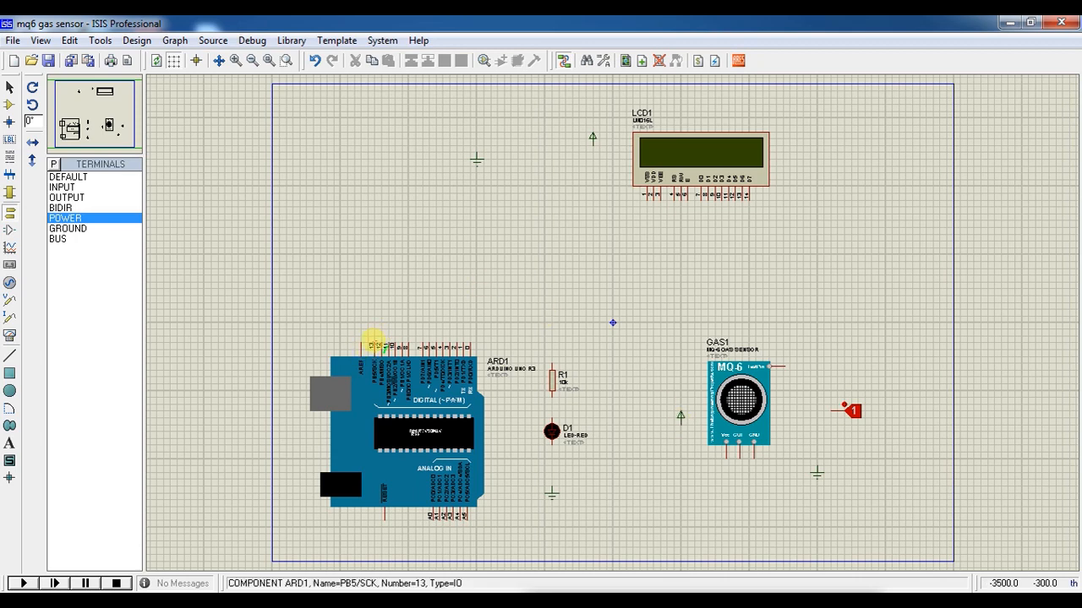
# Wire Arduino digital pin 13 to the LCD's RS pin, routing the wire above the board
pyautogui.click(375, 345)
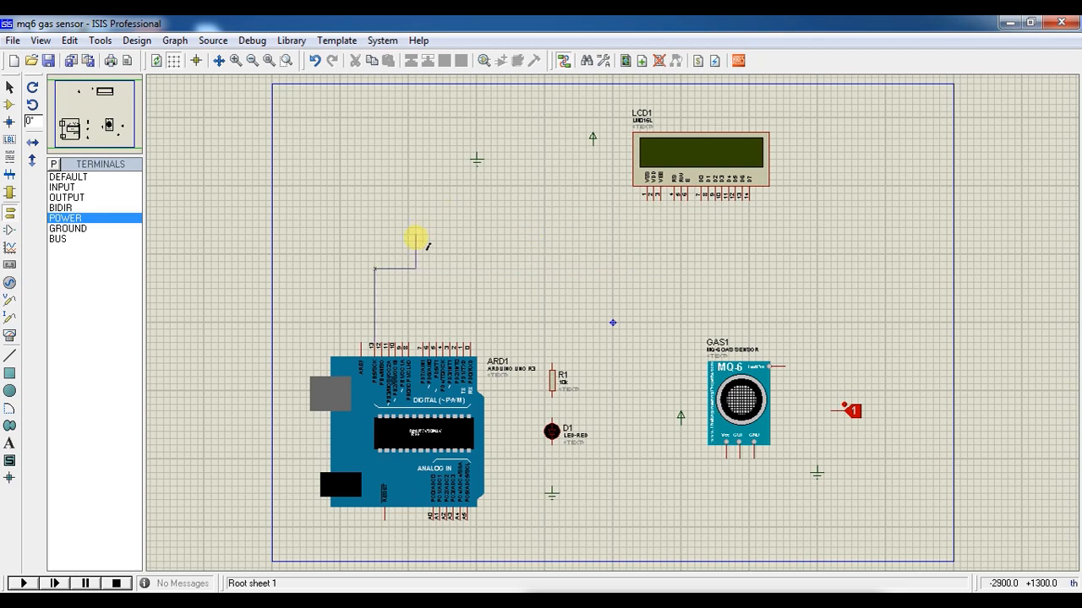
pyautogui.press('F6')
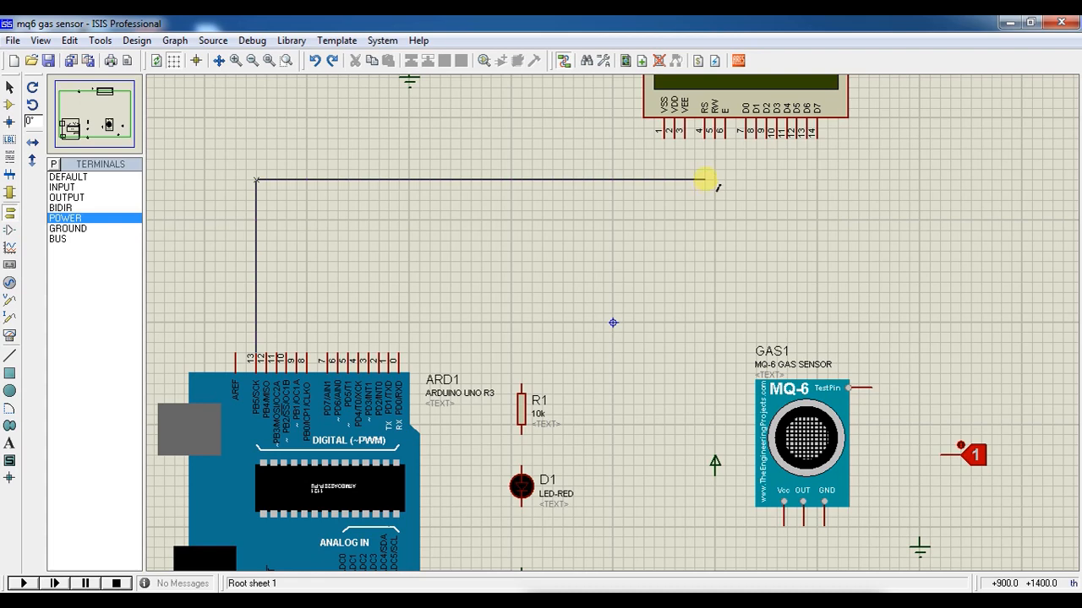
pyautogui.click(704, 142)
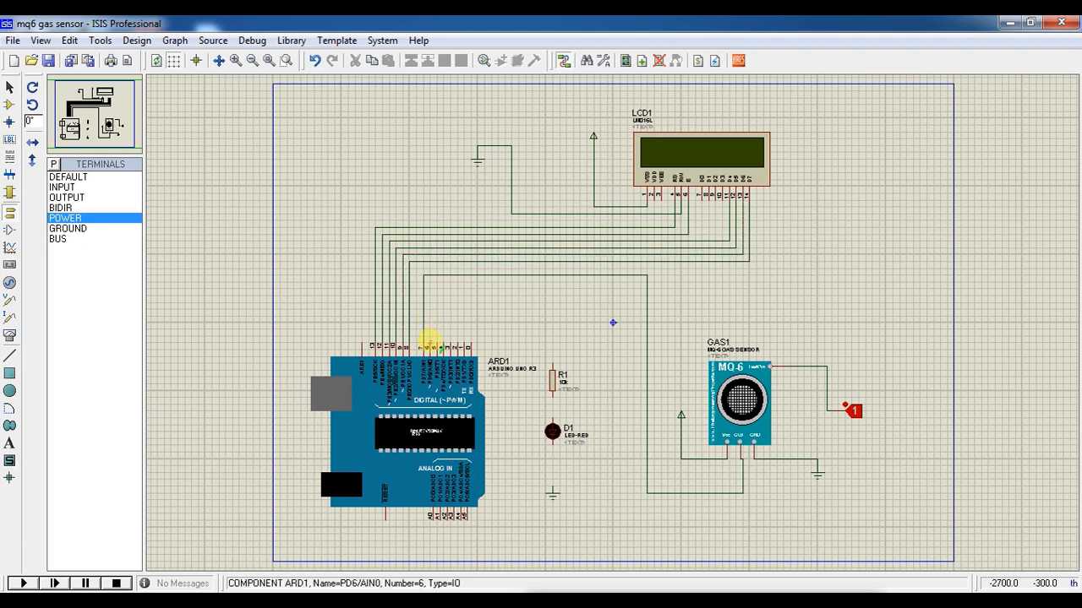
# Wire Arduino pin 6 through resistor R1 and the red LED to the ground terminal, and save the design
pyautogui.click(429, 341)
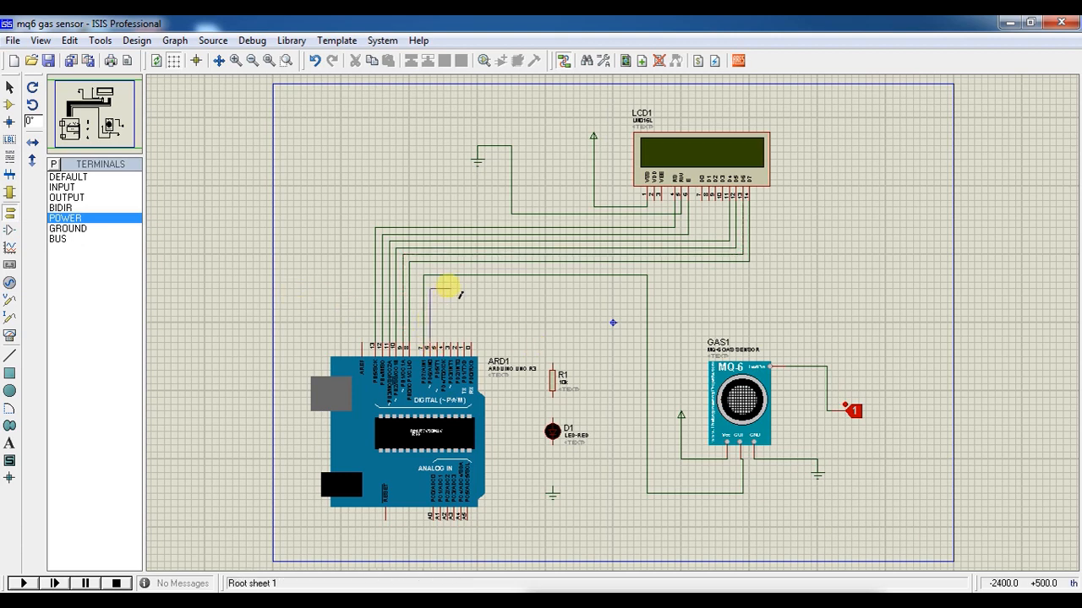
pyautogui.click(561, 375)
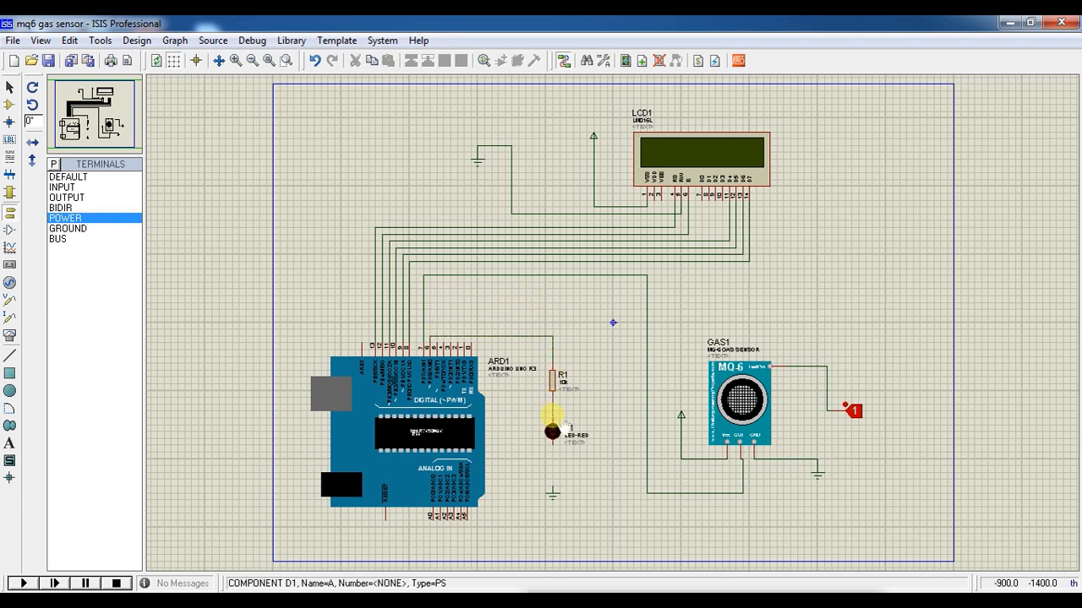
pyautogui.click(552, 445)
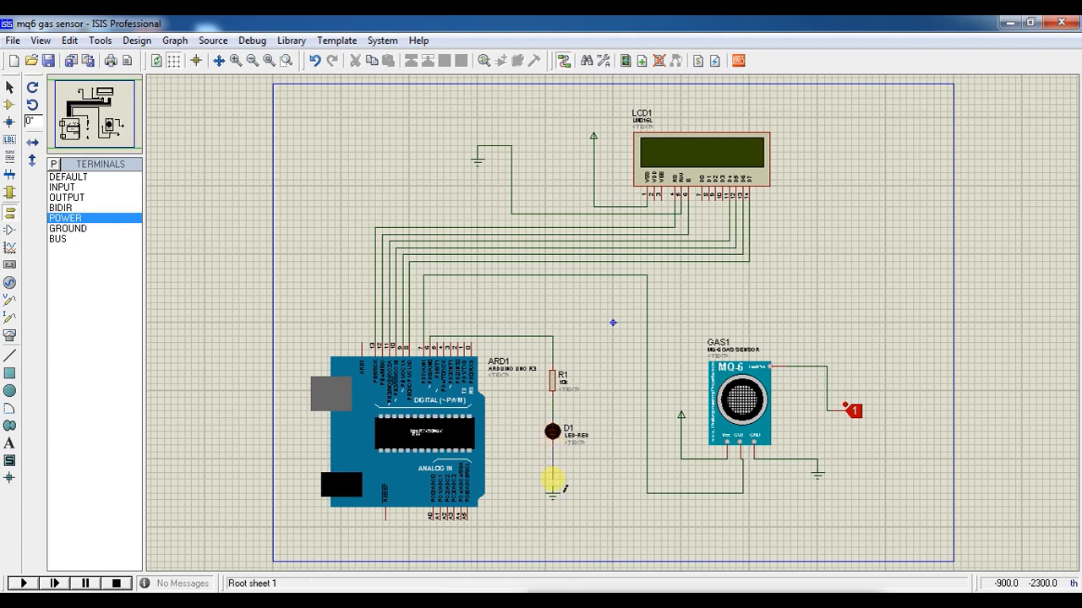
pyautogui.click(552, 490)
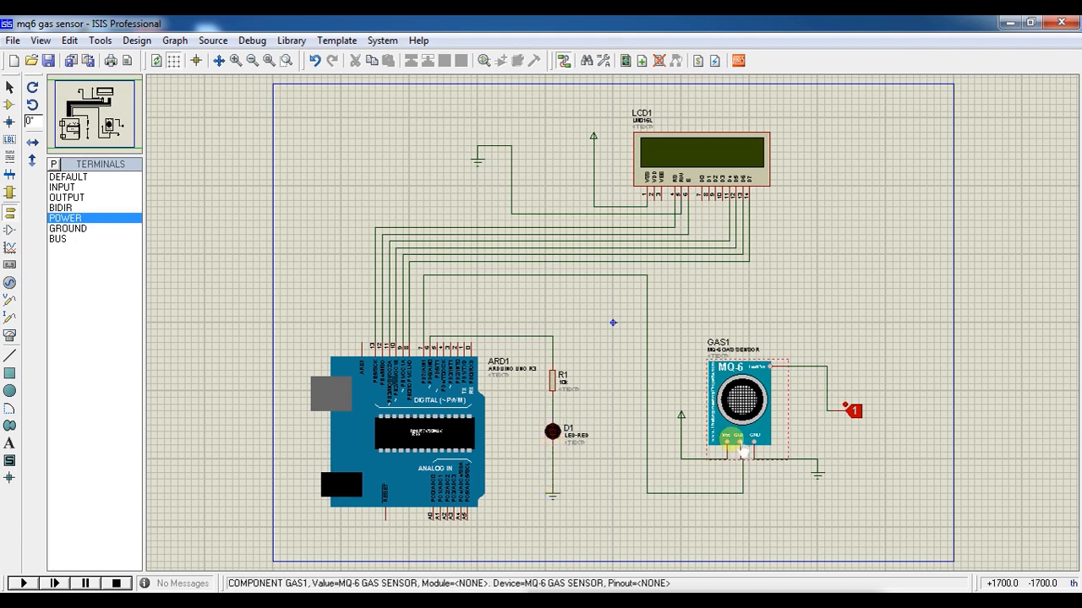
pyautogui.hotkey('ctrl', 's')
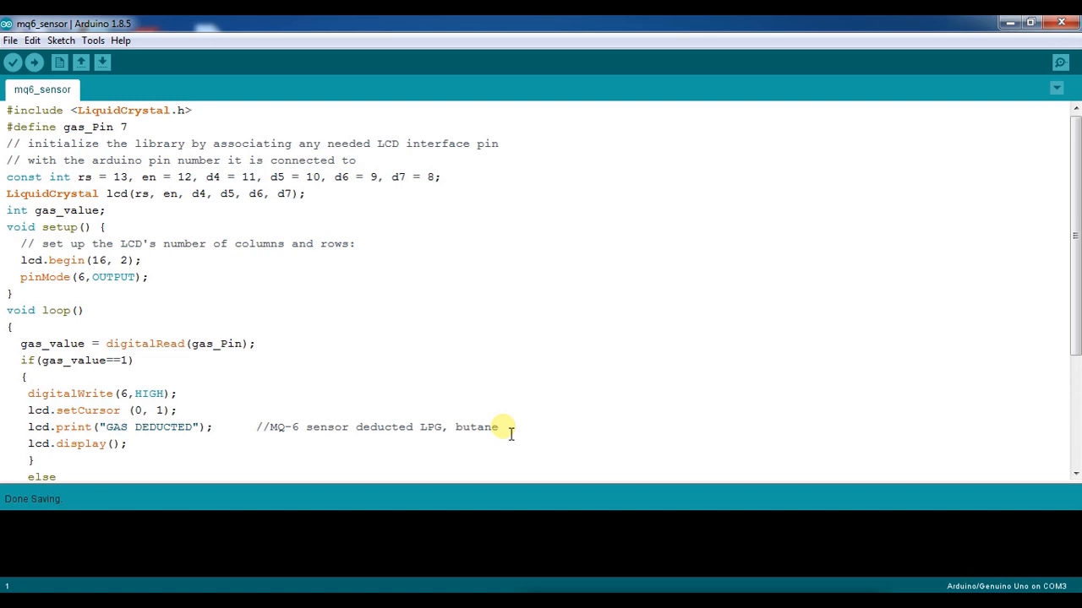
# Review the mq6_sensor sketch in the Arduino IDE from the LCD pin definitions to the end of the loop function
pyautogui.click(292, 144)
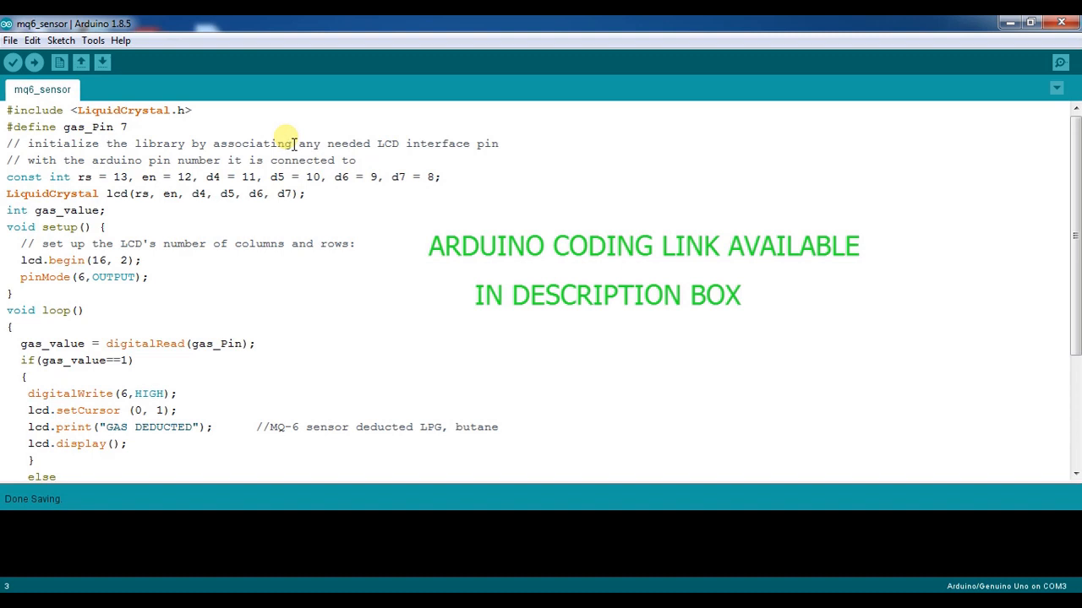
pyautogui.press('Down')
pyautogui.press('Down')
pyautogui.press('Down')
pyautogui.press('Down')
pyautogui.press('Down')
pyautogui.press('Down')
pyautogui.press('Down')
pyautogui.press('Down')
pyautogui.press('Down')
pyautogui.press('Down')
pyautogui.press('Down')
pyautogui.press('Down')
pyautogui.press('Down')
pyautogui.press('Down')
pyautogui.press('Down')
pyautogui.press('Down')
pyautogui.press('Down')
pyautogui.press('Down')
pyautogui.press('Down')
pyautogui.press('Down')
pyautogui.press('Down')
pyautogui.press('Down')
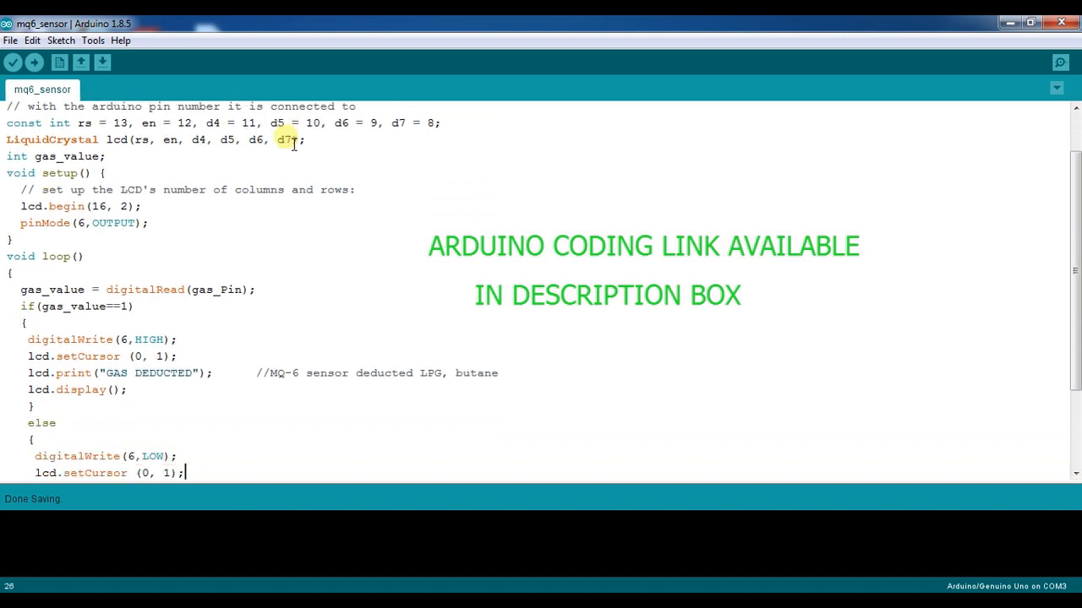
pyautogui.press('Down')
pyautogui.press('Down')
pyautogui.press('Down')
pyautogui.press('Down')
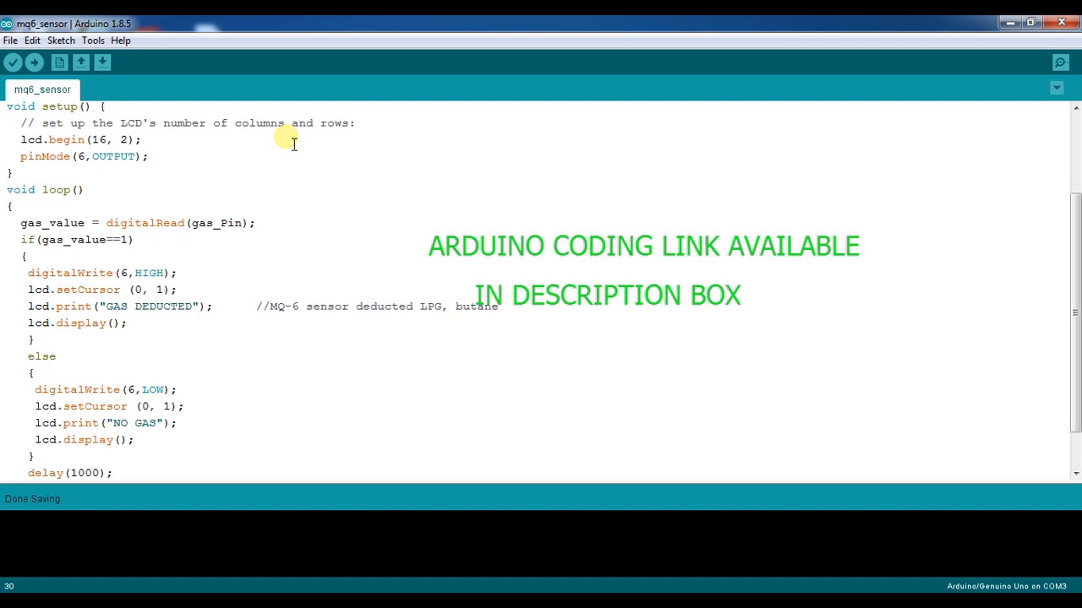
pyautogui.press('Down')
pyautogui.press('Down')
pyautogui.press('Down')
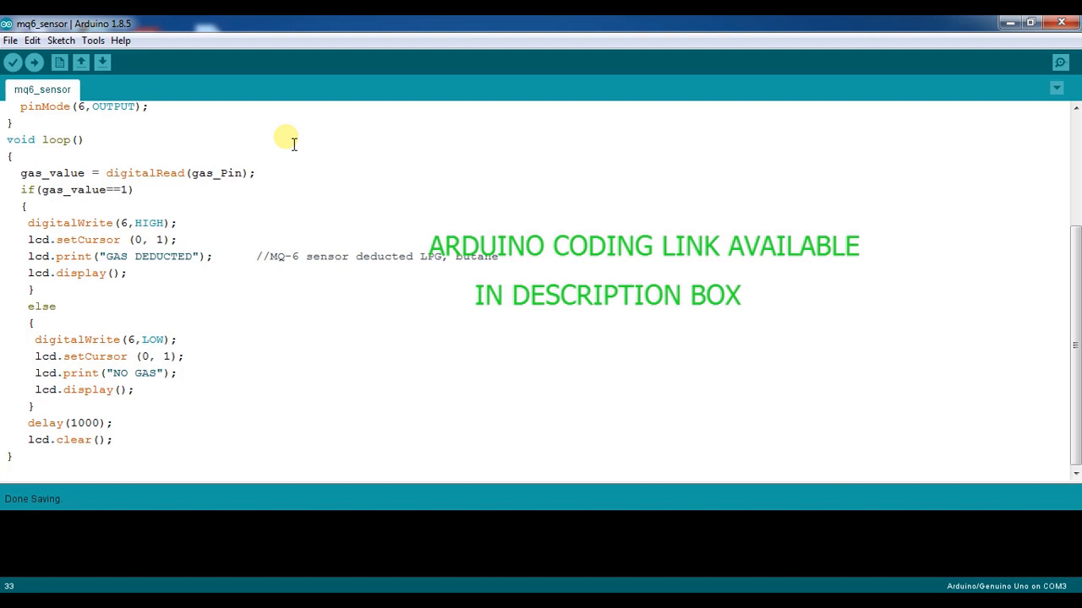
# Compile the mq6_sensor sketch and export its compiled binary
pyautogui.click(60, 39)
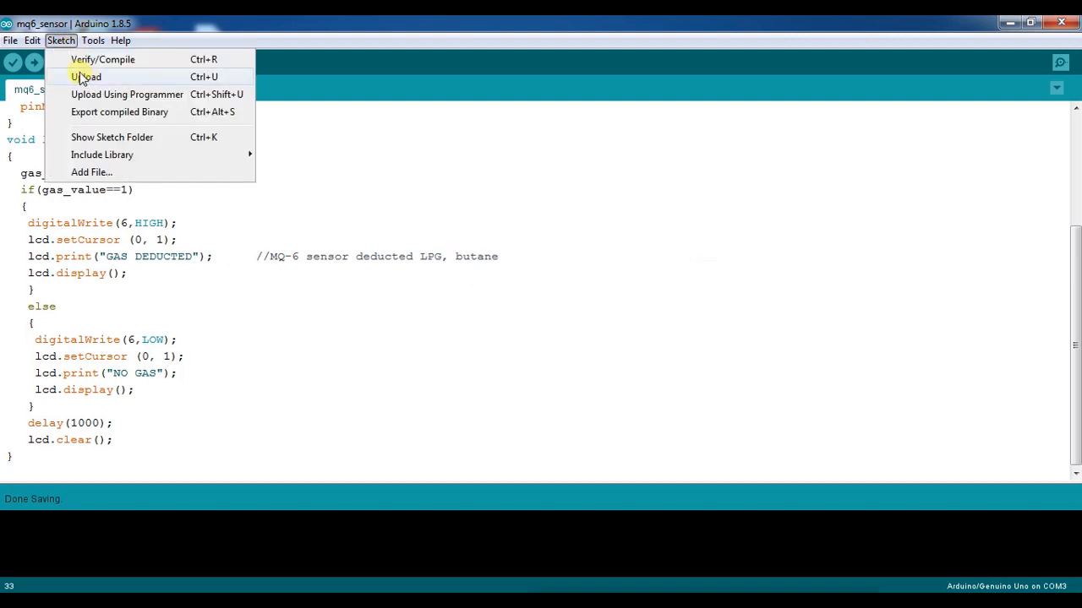
pyautogui.click(81, 59)
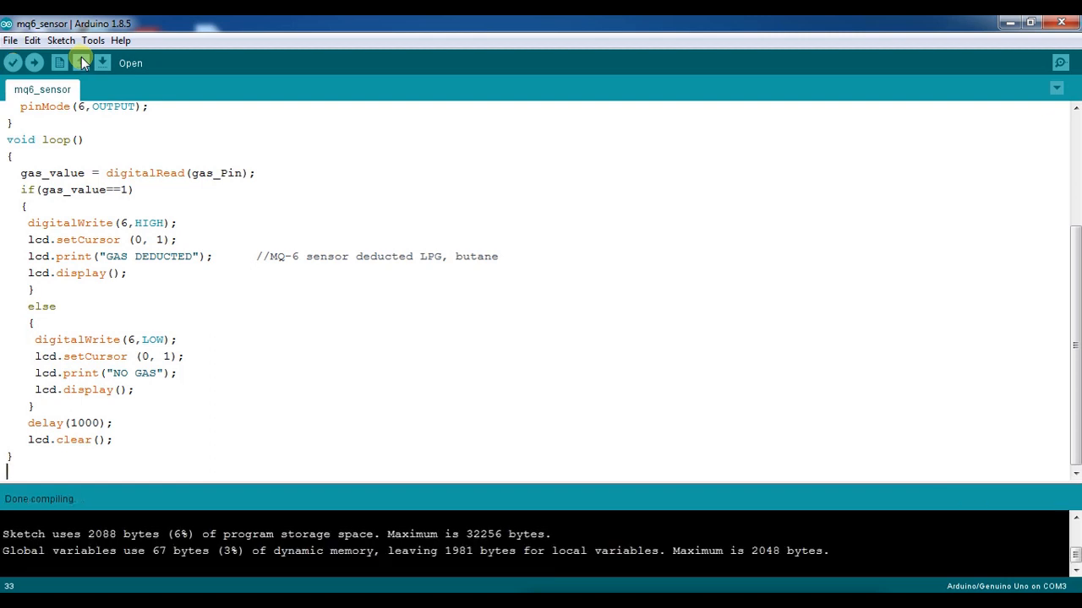
pyautogui.click(60, 39)
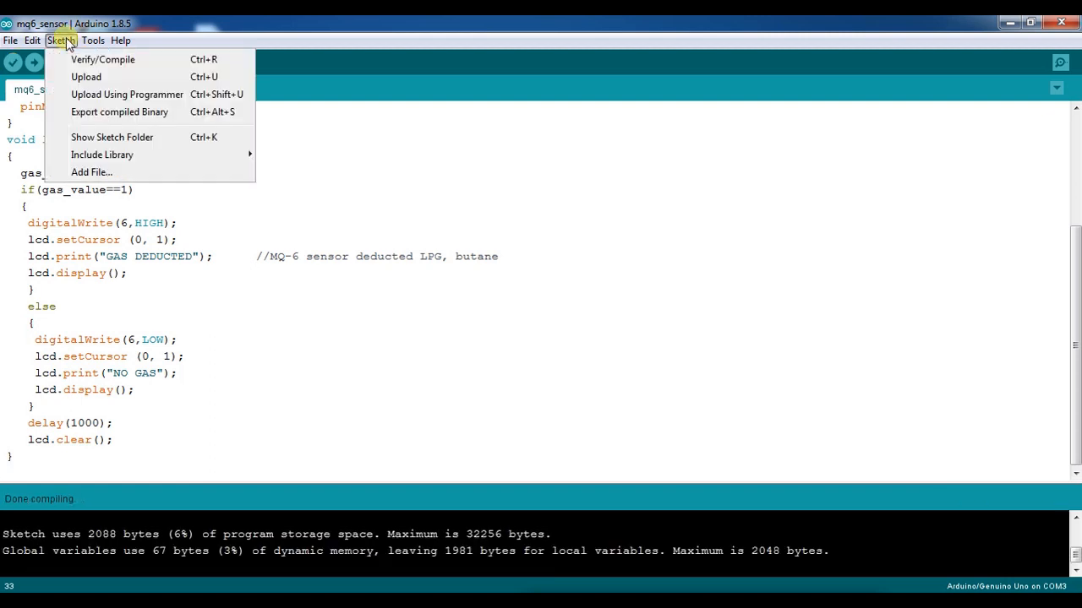
pyautogui.click(100, 113)
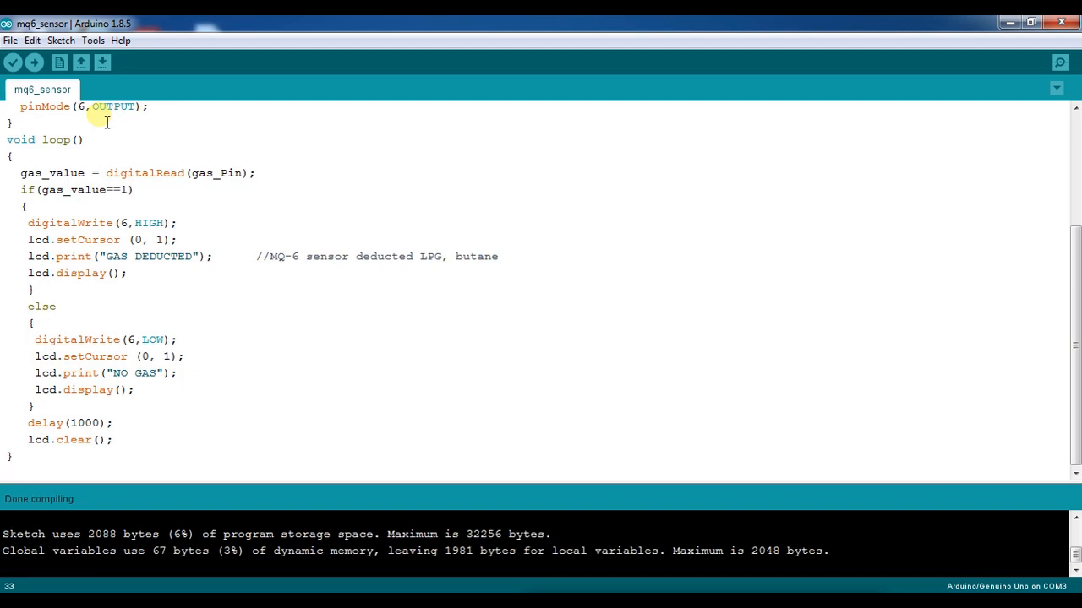
pyautogui.click(269, 370)
# Switch to Proteus ISIS, load mq6_sensor.ino.standard.hex as the Arduino Uno's program file, and save the design
pyautogui.click(430, 600)
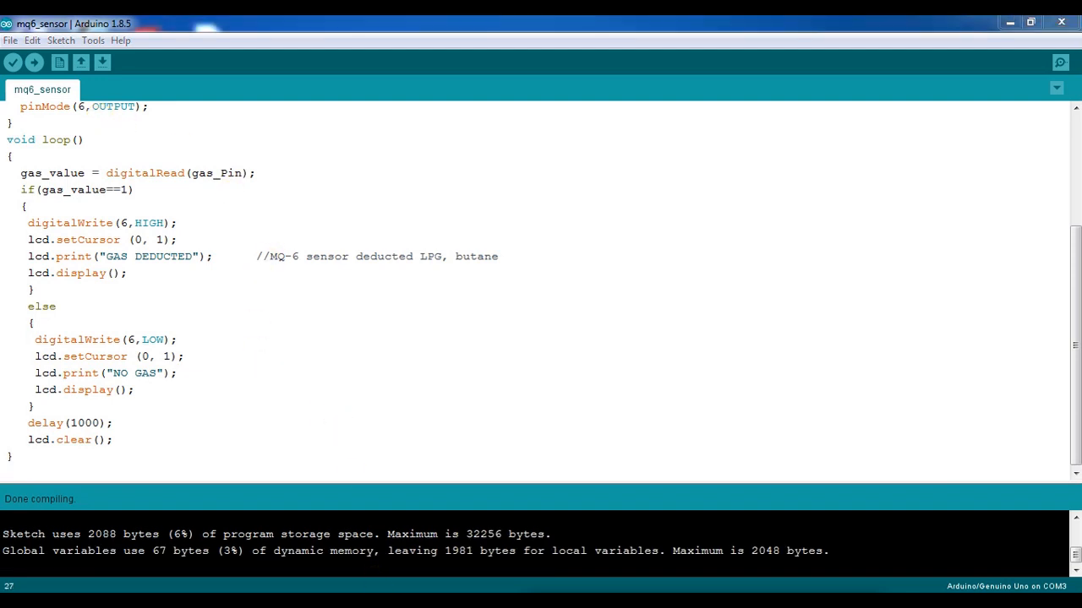
pyautogui.click(437, 524)
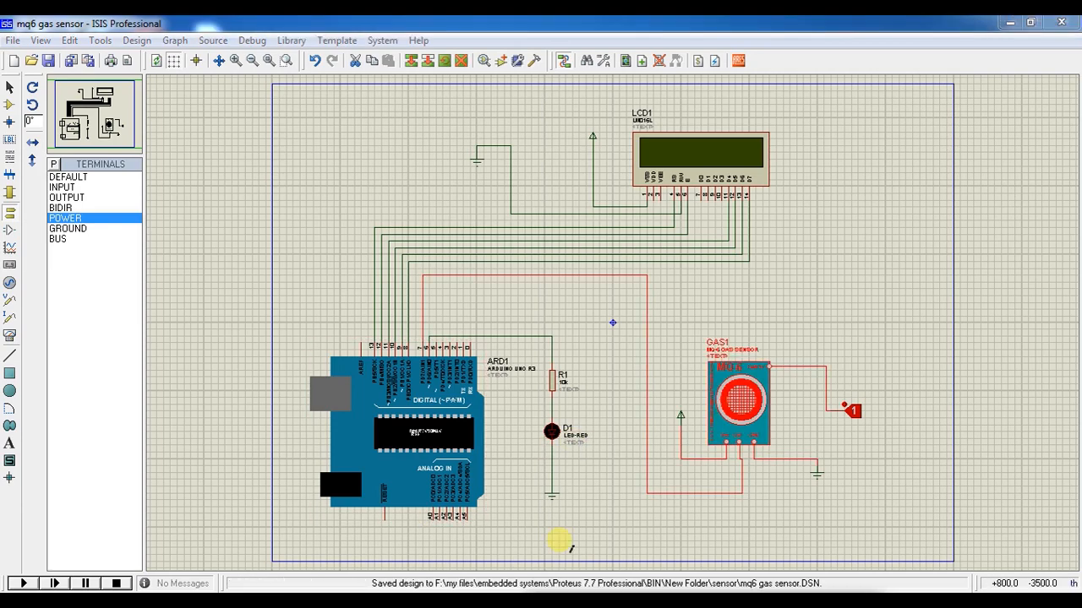
pyautogui.click(444, 446)
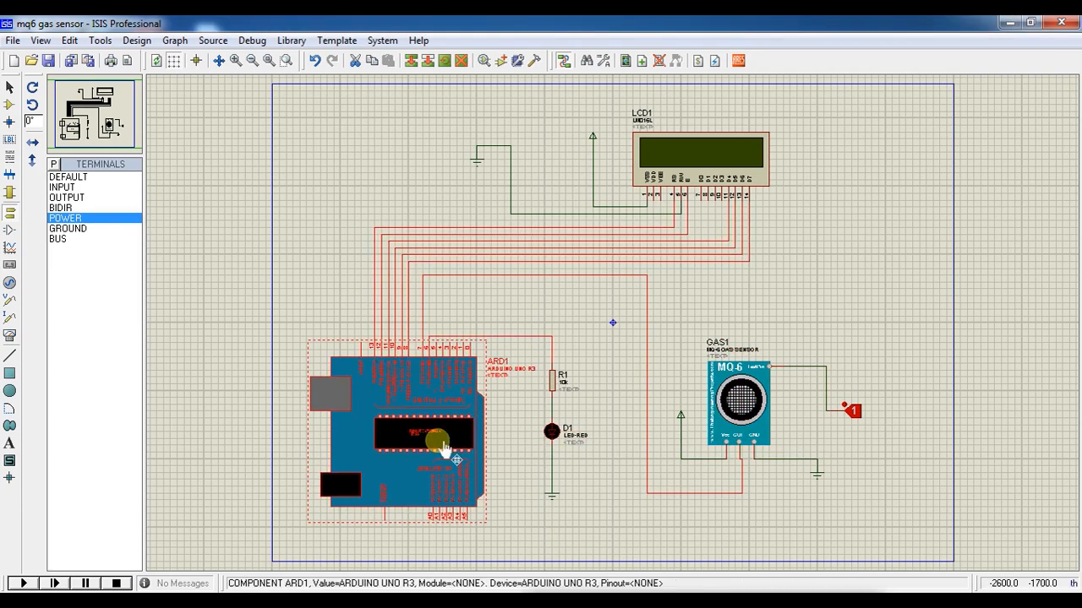
pyautogui.click(443, 447)
pyautogui.click(600, 158)
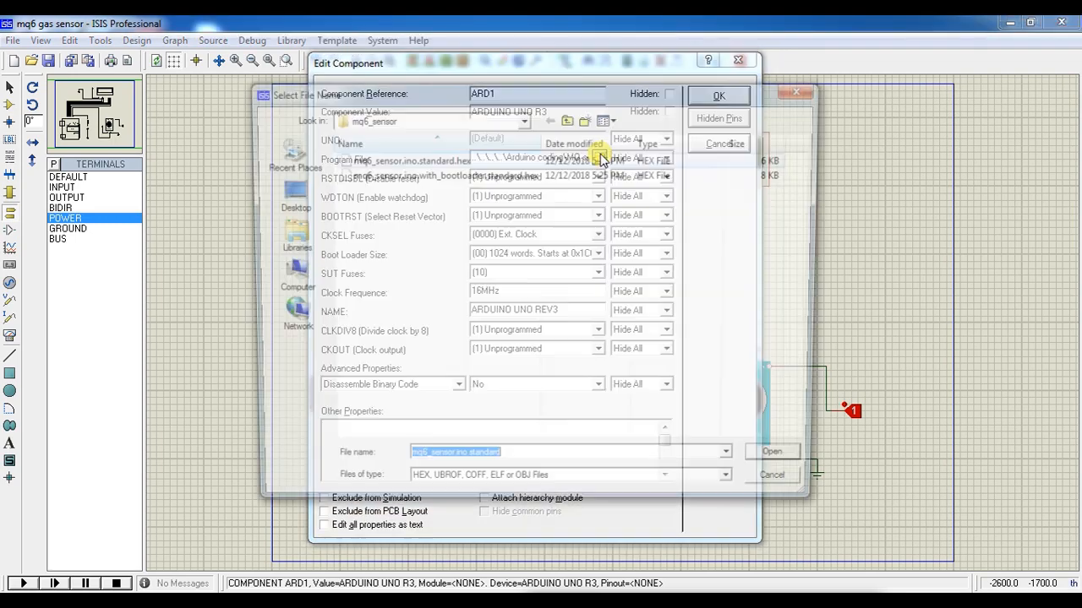
pyautogui.click(376, 160)
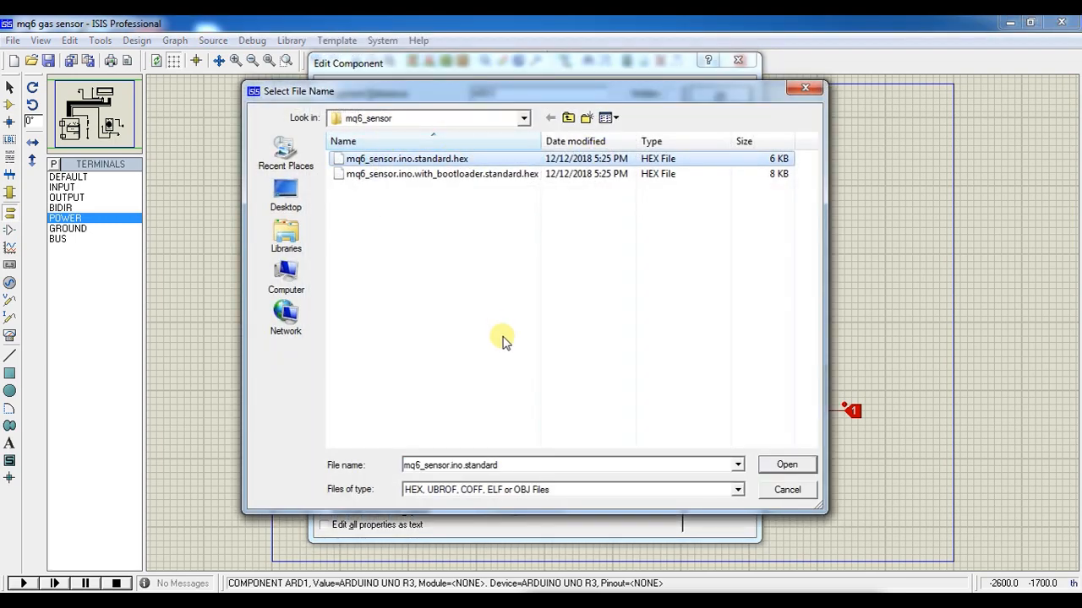
pyautogui.click(784, 467)
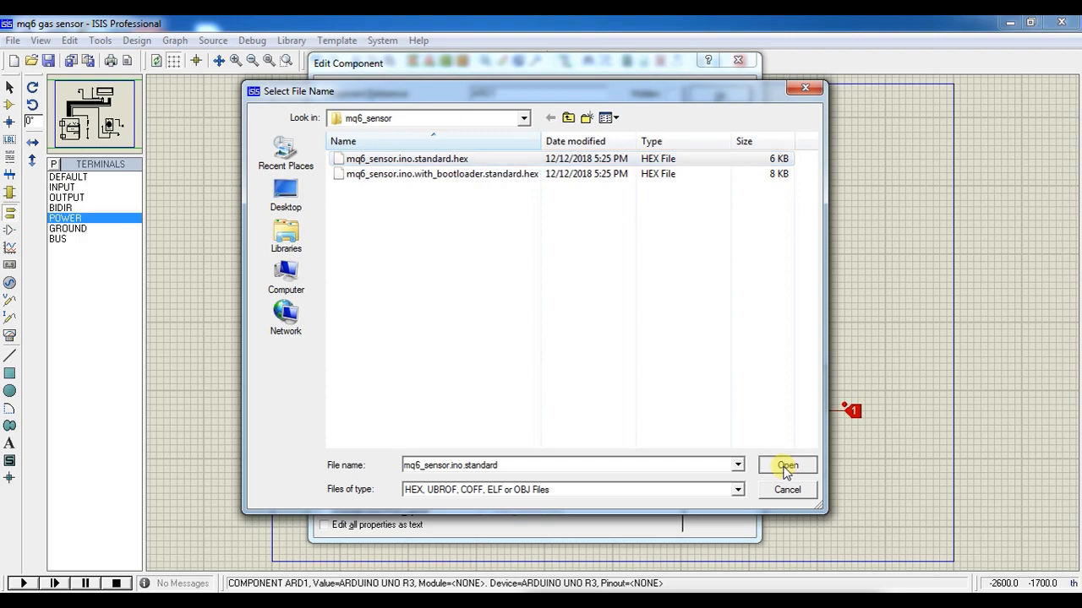
pyautogui.click(710, 99)
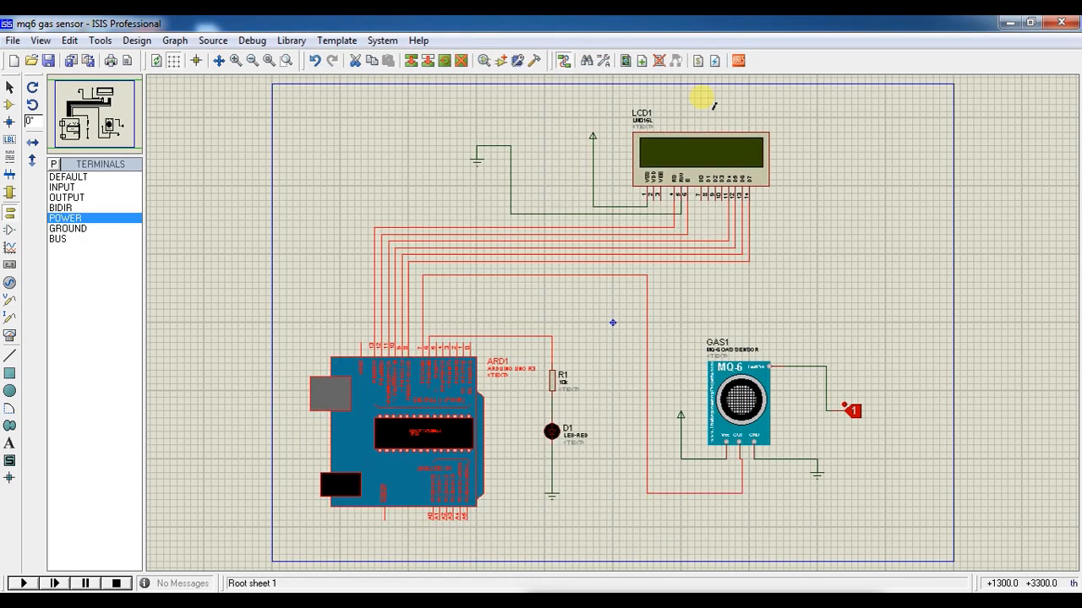
pyautogui.hotkey('ctrl', 's')
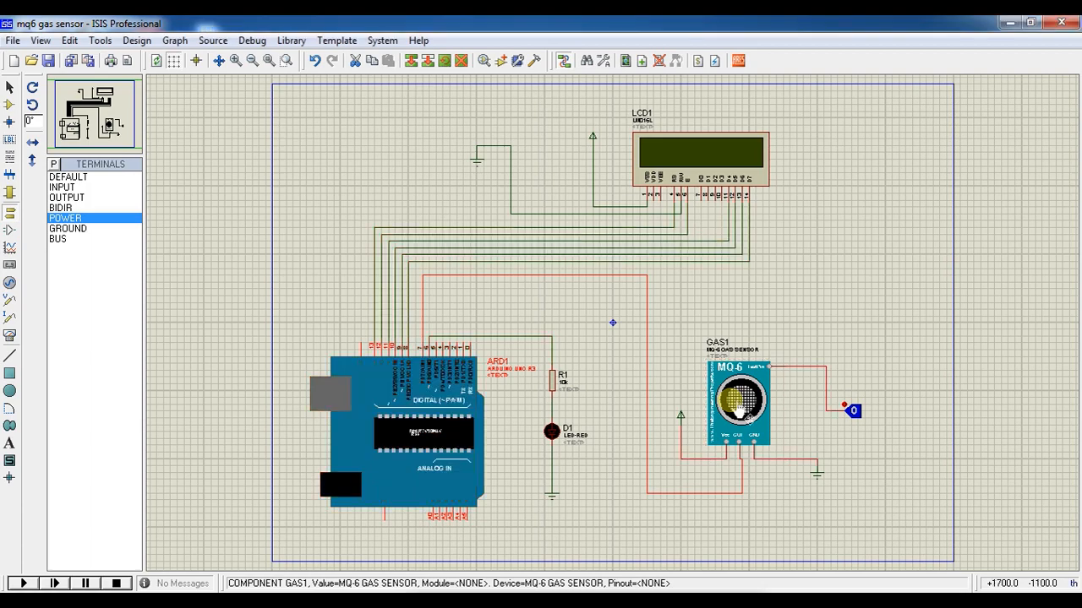
# Load GasSensorTEP.HEX from the Proteus LIBRARY folder as the MQ-6 gas sensor's program file, and save the design
pyautogui.doubleClick(739, 408)
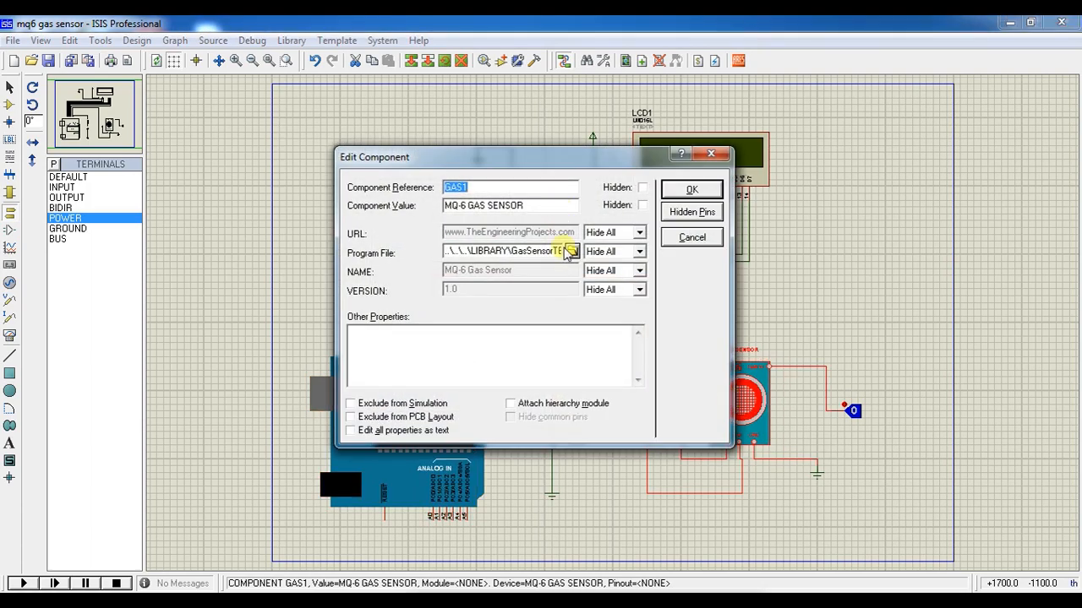
pyautogui.click(571, 251)
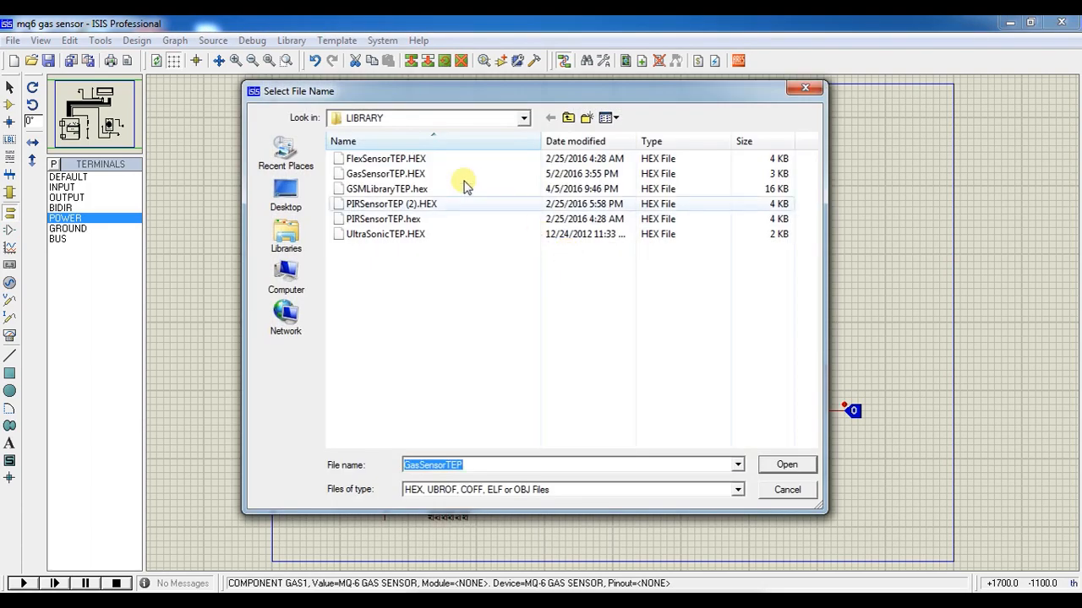
pyautogui.click(407, 126)
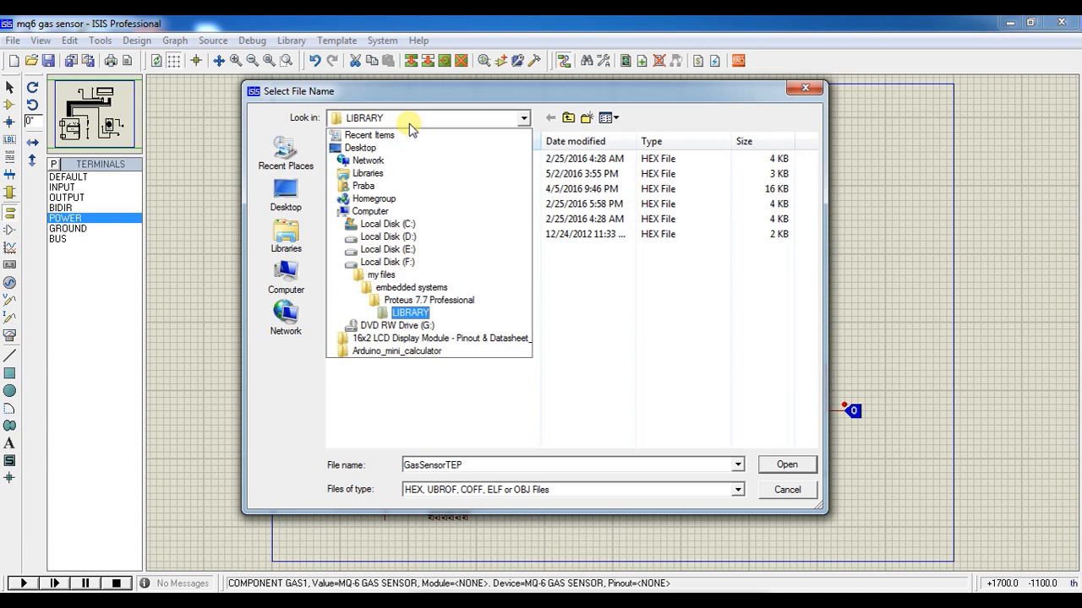
pyautogui.click(414, 300)
pyautogui.doubleClick(379, 210)
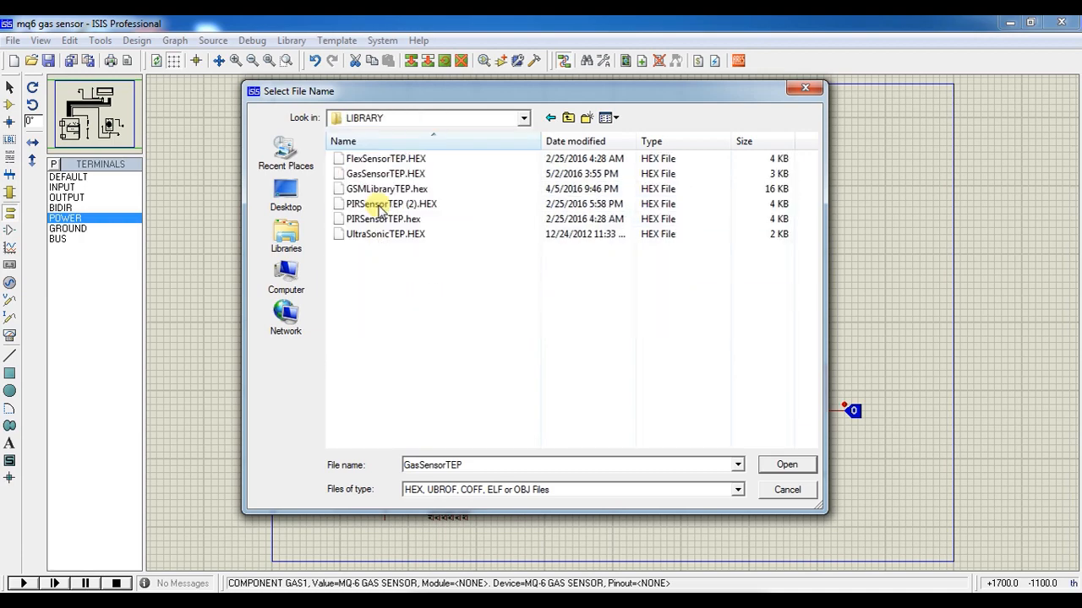
pyautogui.doubleClick(401, 175)
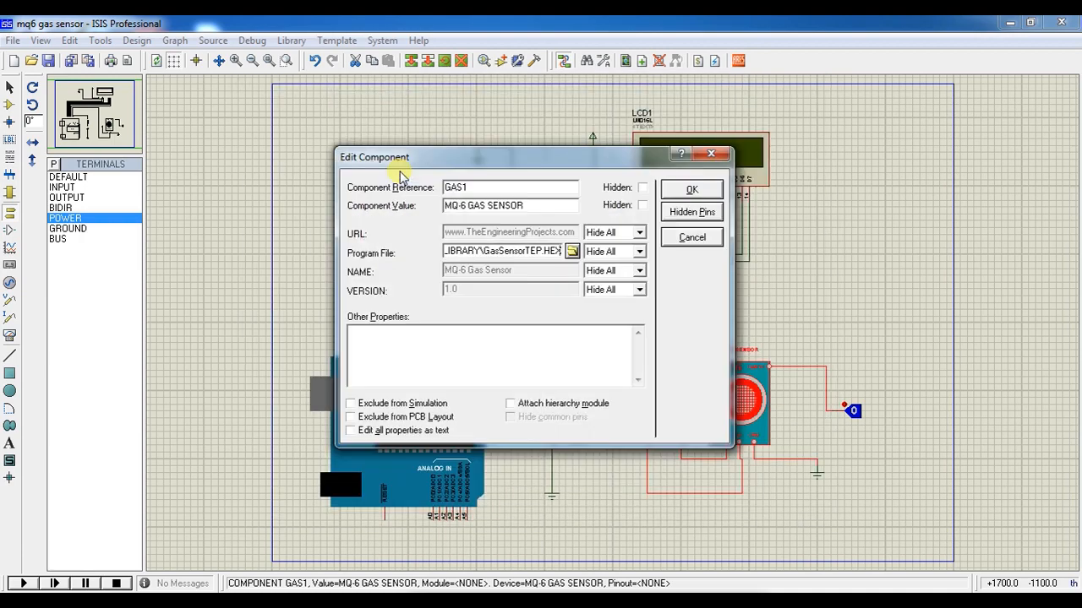
pyautogui.click(689, 187)
pyautogui.hotkey('ctrl', 's')
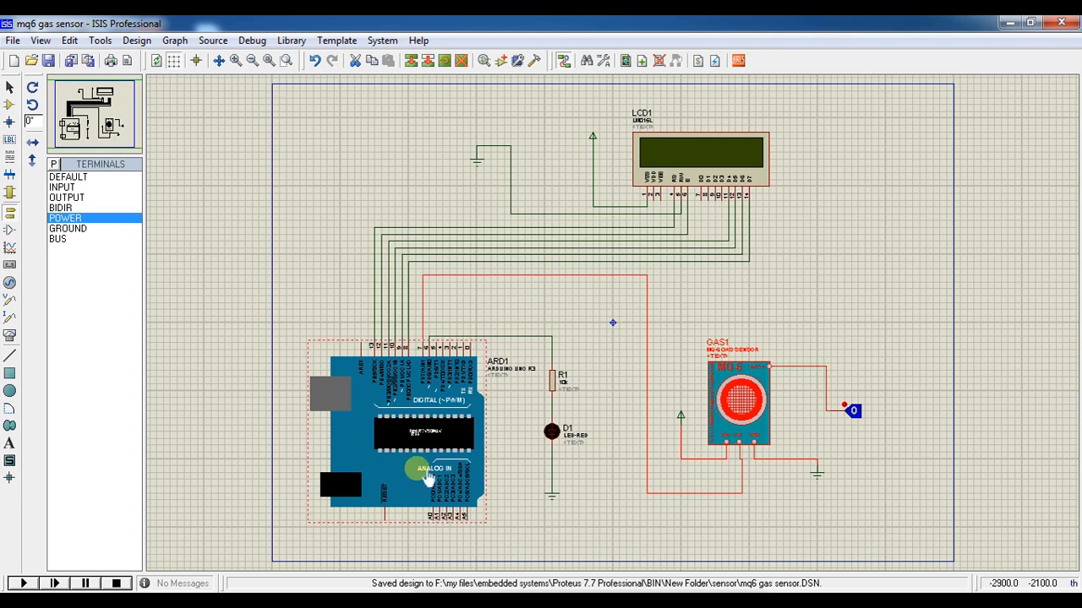
# Run the simulation and switch the logic state on the MQ-6 sensor's test pin to 1
pyautogui.click(23, 583)
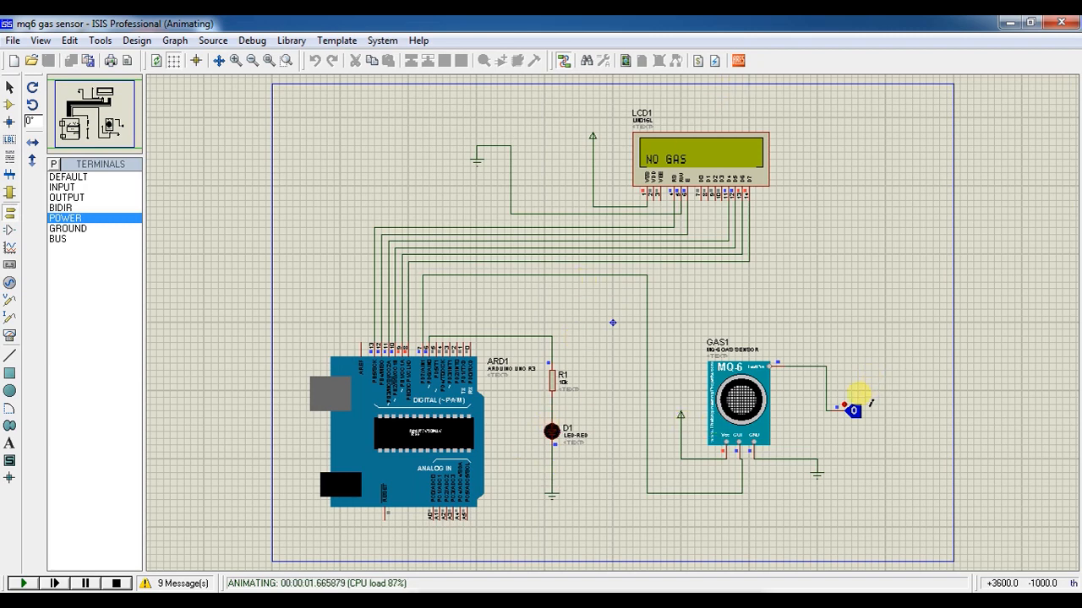
pyautogui.click(844, 407)
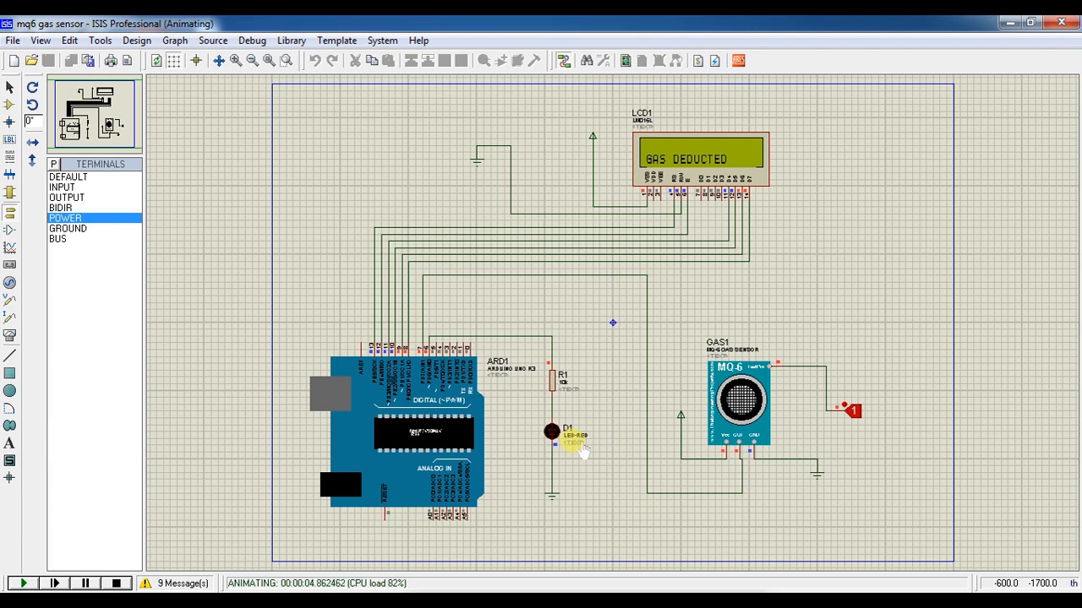
# Stop the simulation, set resistor R1's resistance to 220 ohms, and save the design
pyautogui.click(561, 395)
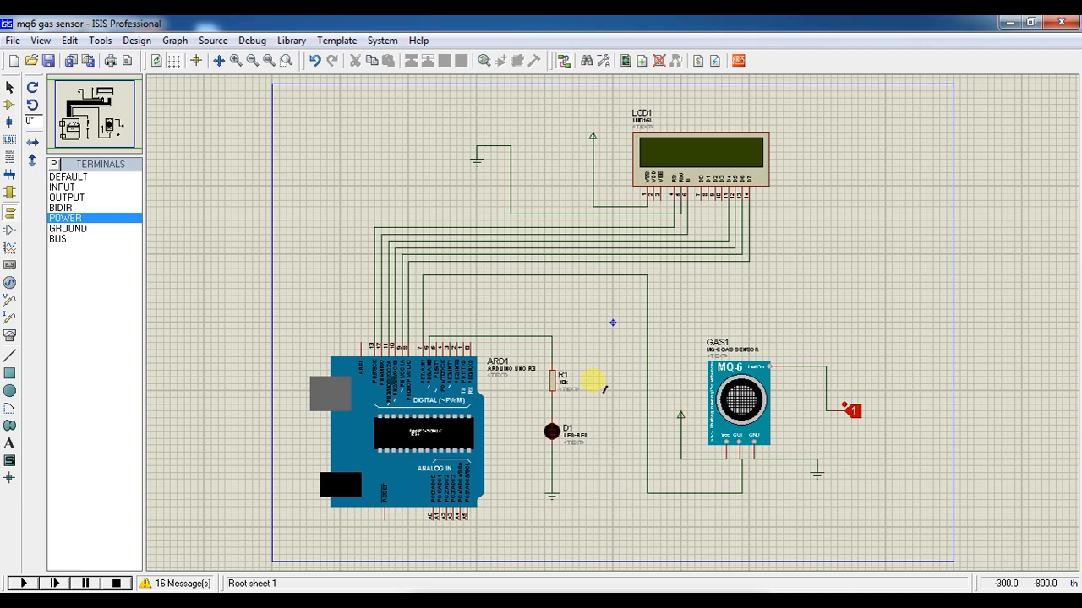
pyautogui.doubleClick(561, 396)
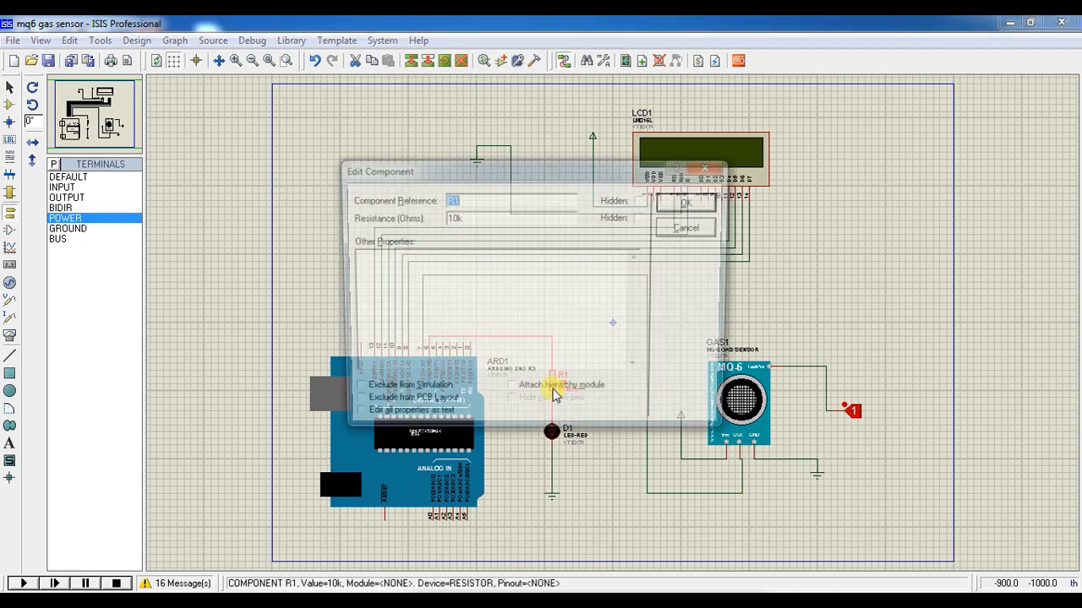
pyautogui.doubleClick(486, 218)
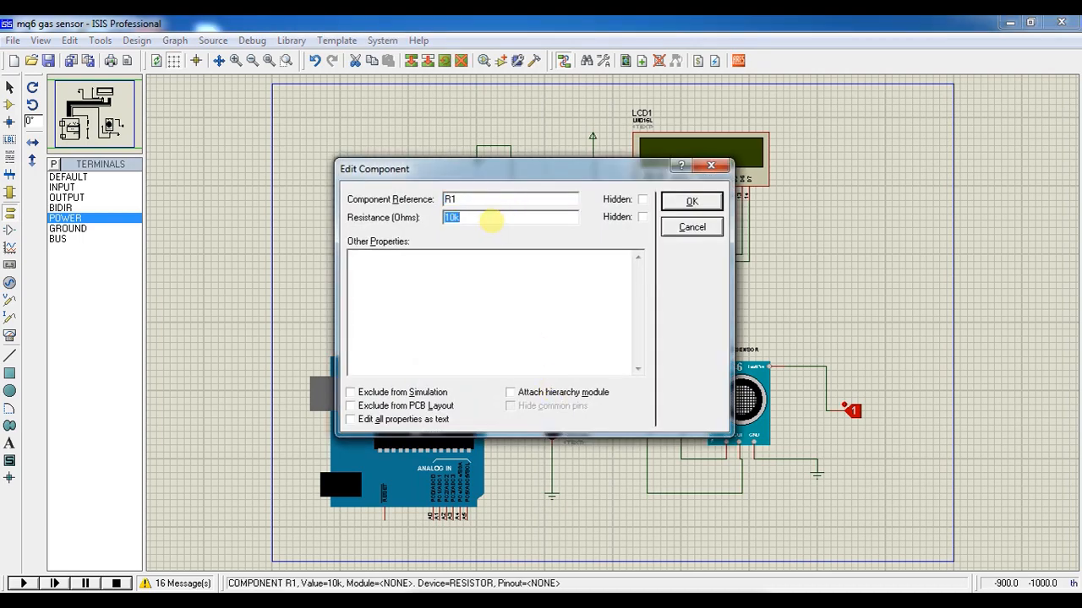
pyautogui.write('220')
pyautogui.click(688, 203)
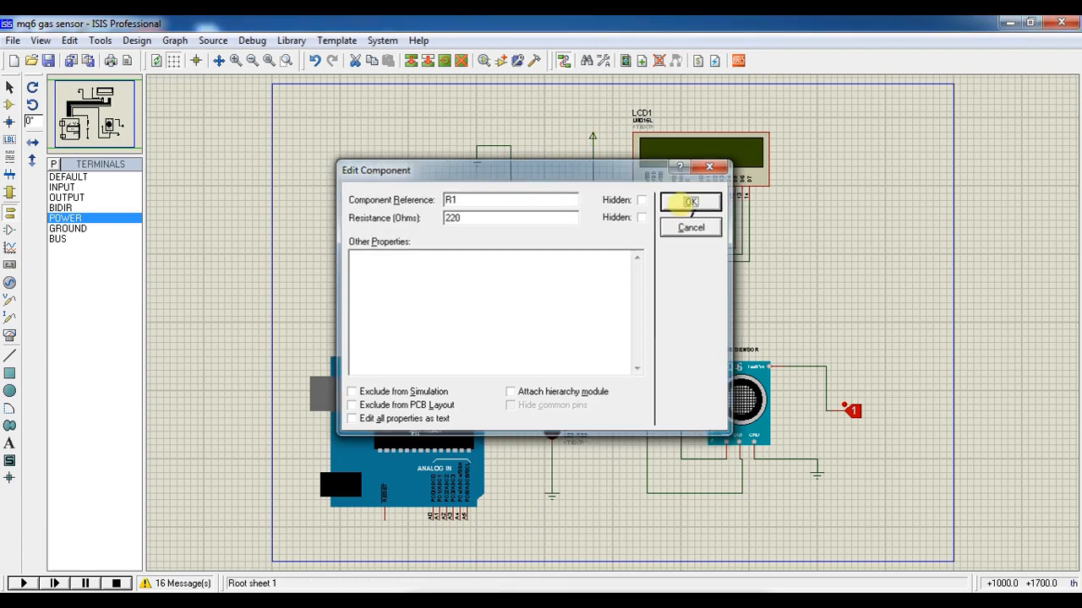
pyautogui.hotkey('ctrl', 's')
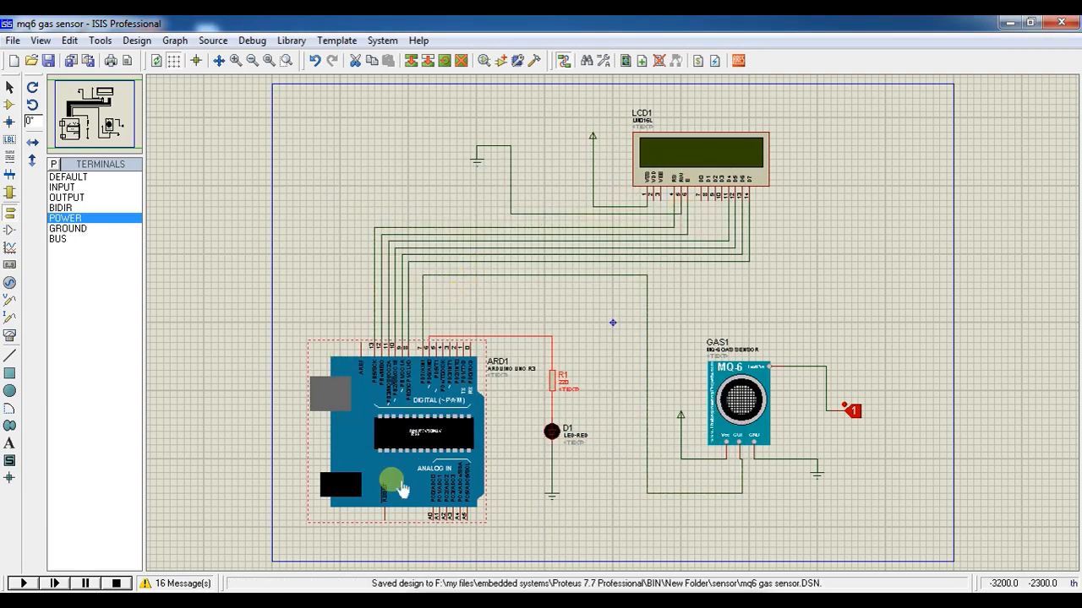
# Run the simulation again and toggle the MQ-6 test pin's logic state repeatedly between 0 and 1 to test the LCD and LED
pyautogui.click(23, 583)
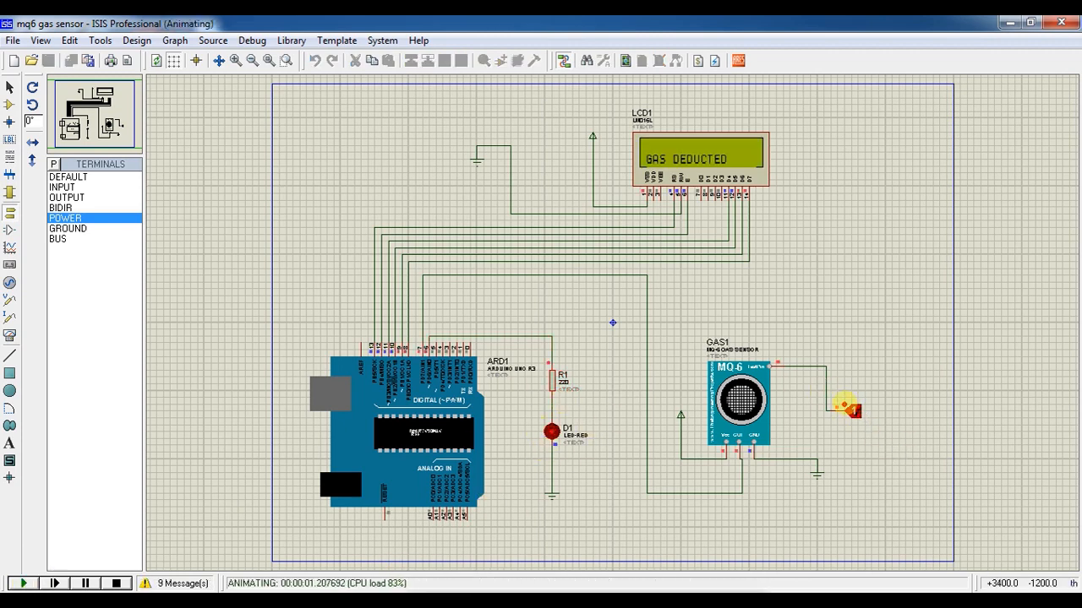
pyautogui.click(854, 412)
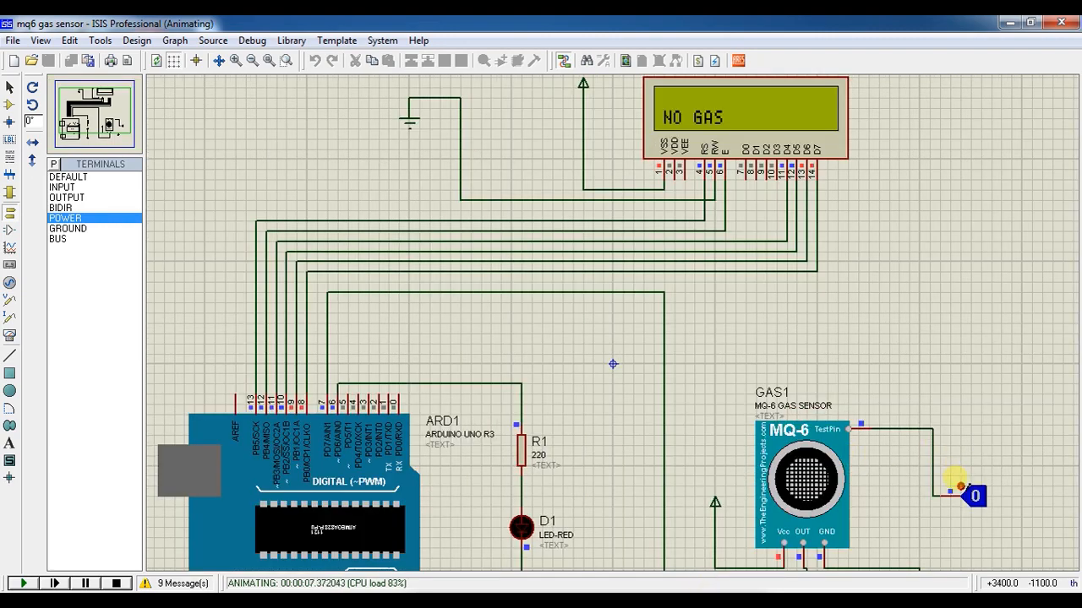
pyautogui.click(961, 488)
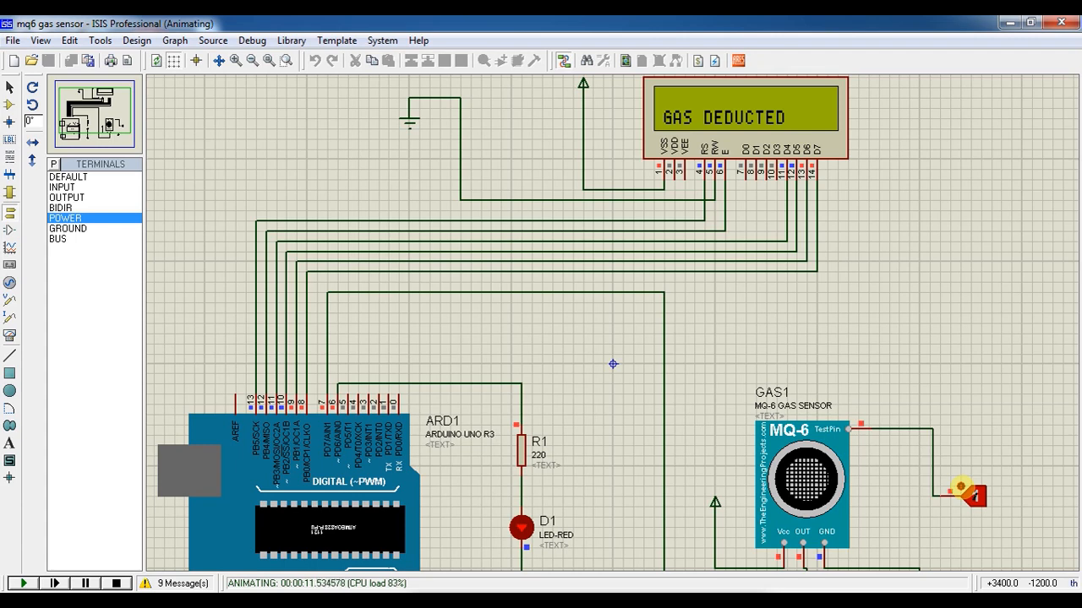
pyautogui.click(961, 488)
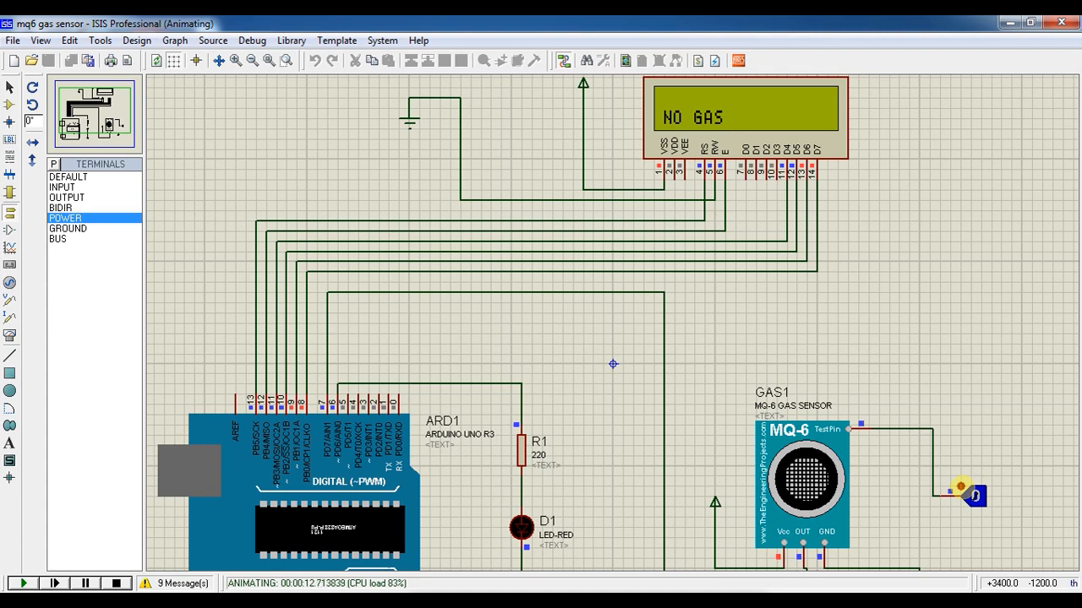
pyautogui.click(961, 488)
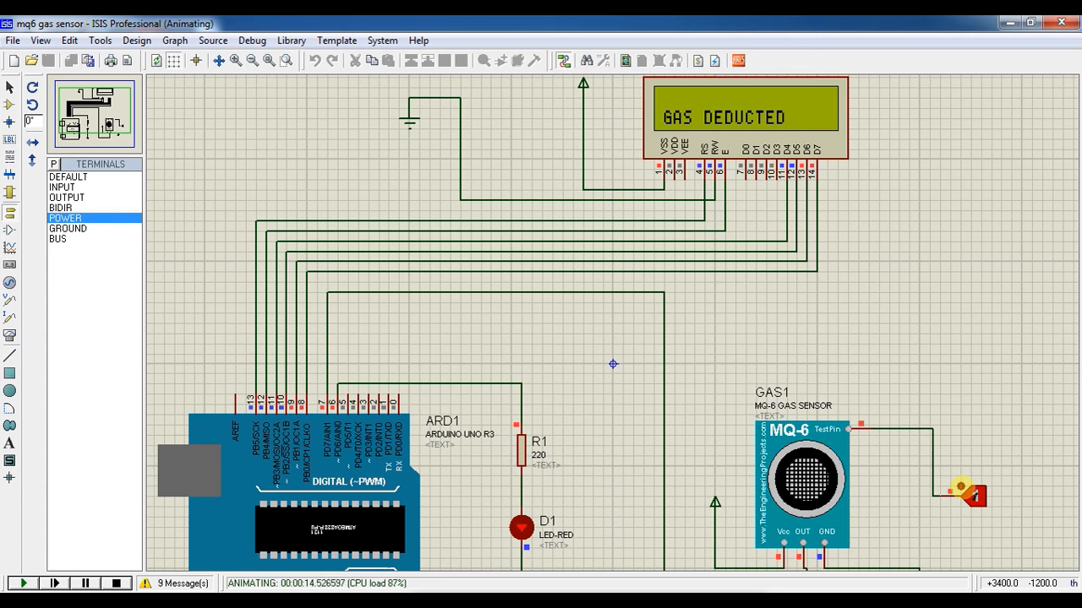
pyautogui.click(961, 487)
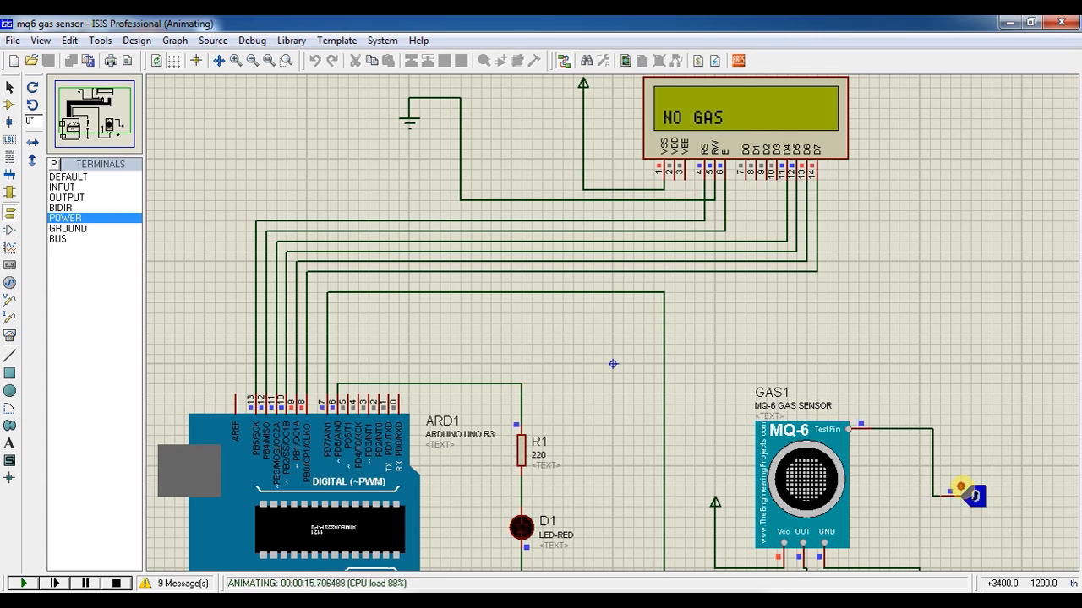
pyautogui.click(961, 487)
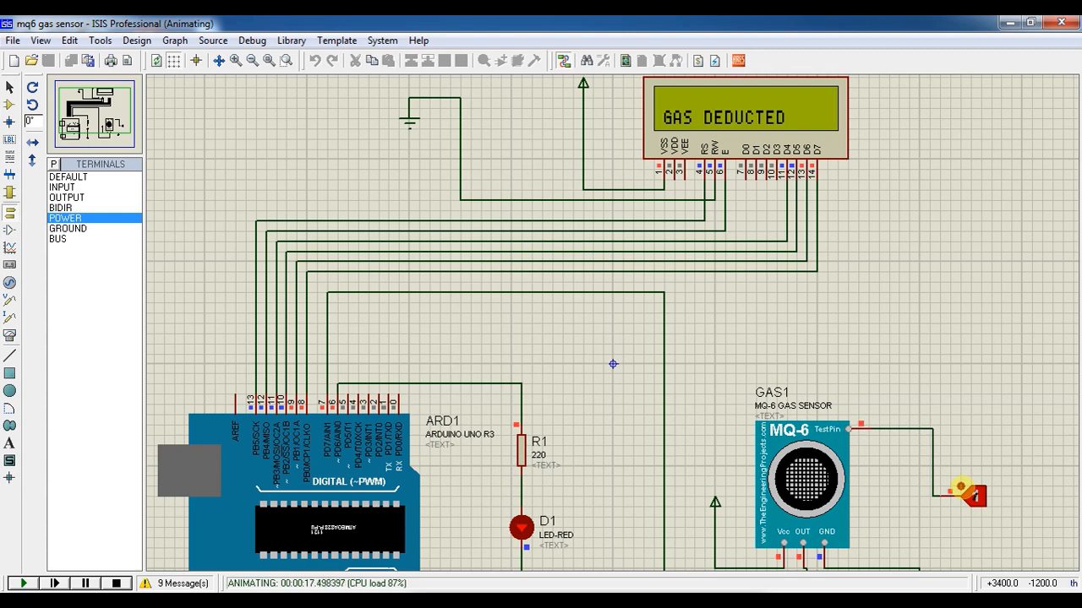
pyautogui.click(961, 487)
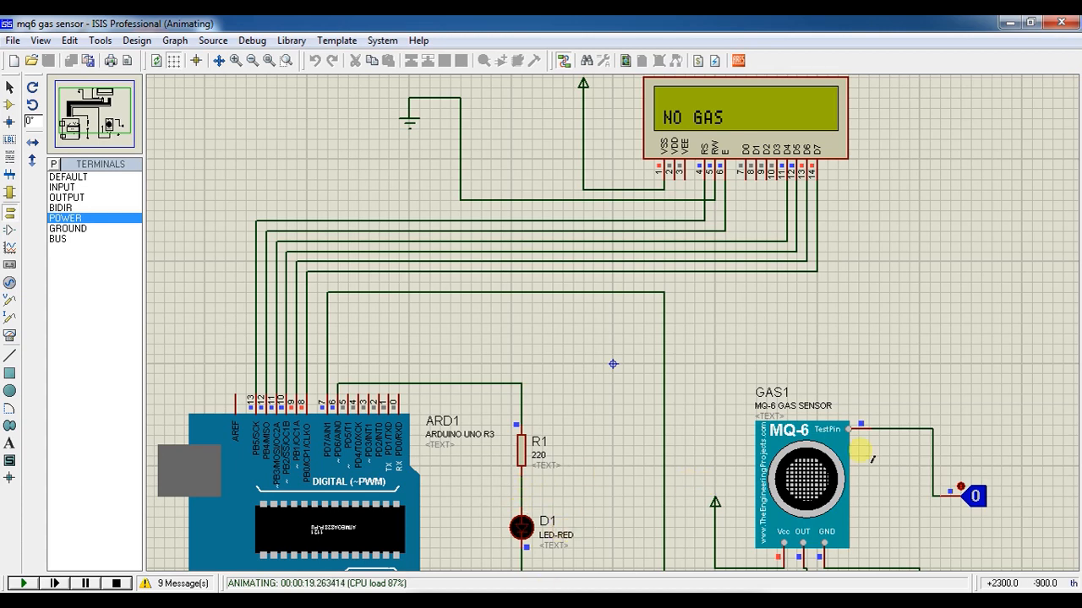
pyautogui.click(960, 486)
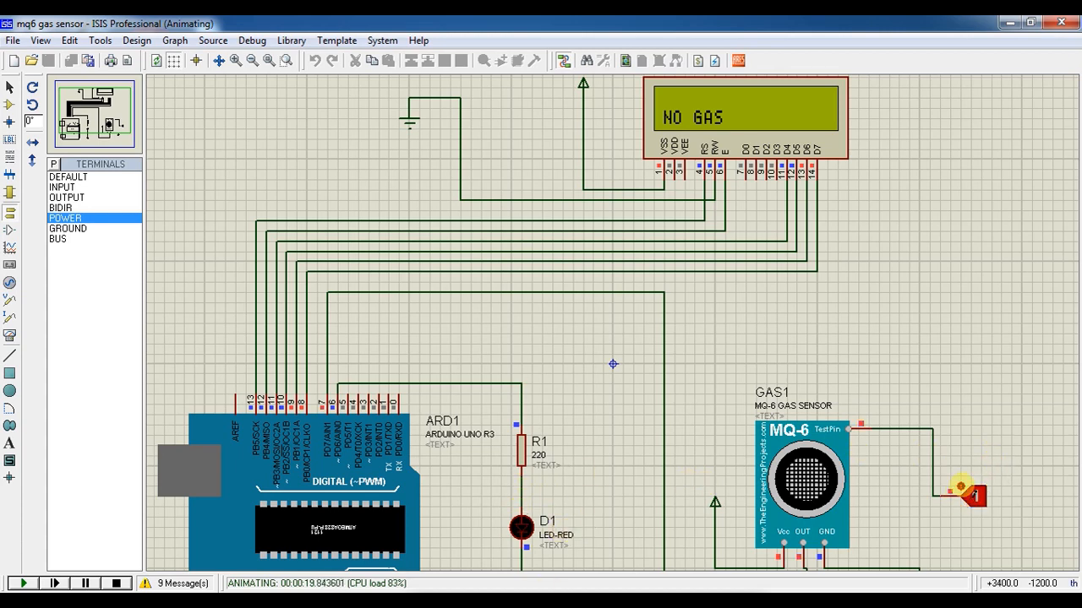